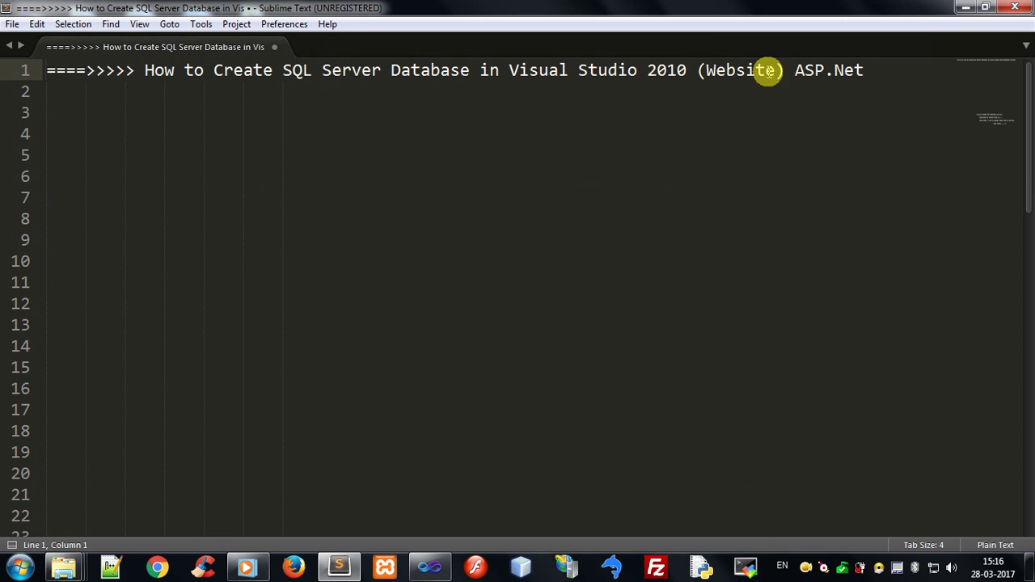
Switch to Visual Studio and start a new web site from File > New > Web Site
left_click(868, 70)
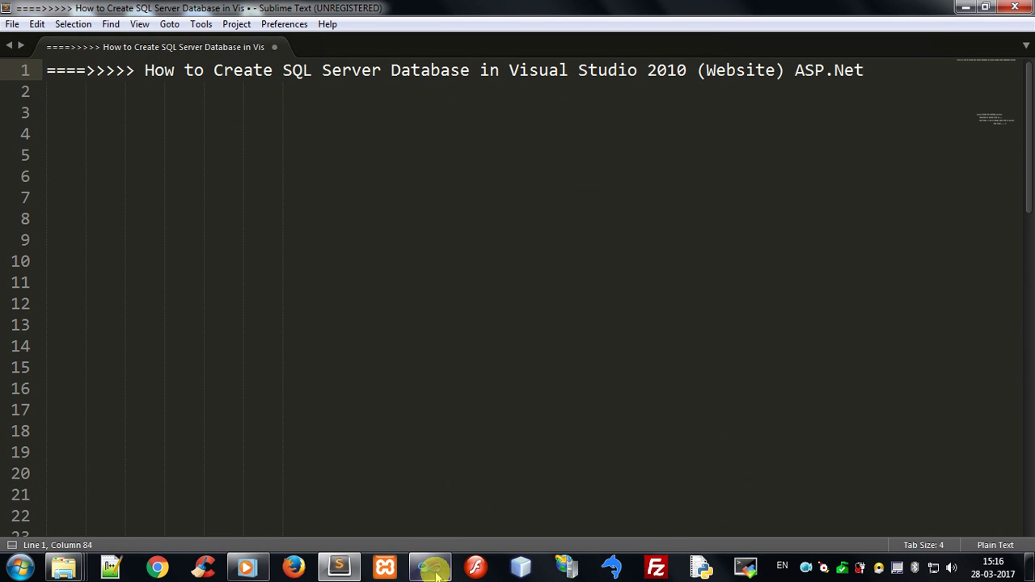
left_click(450, 443)
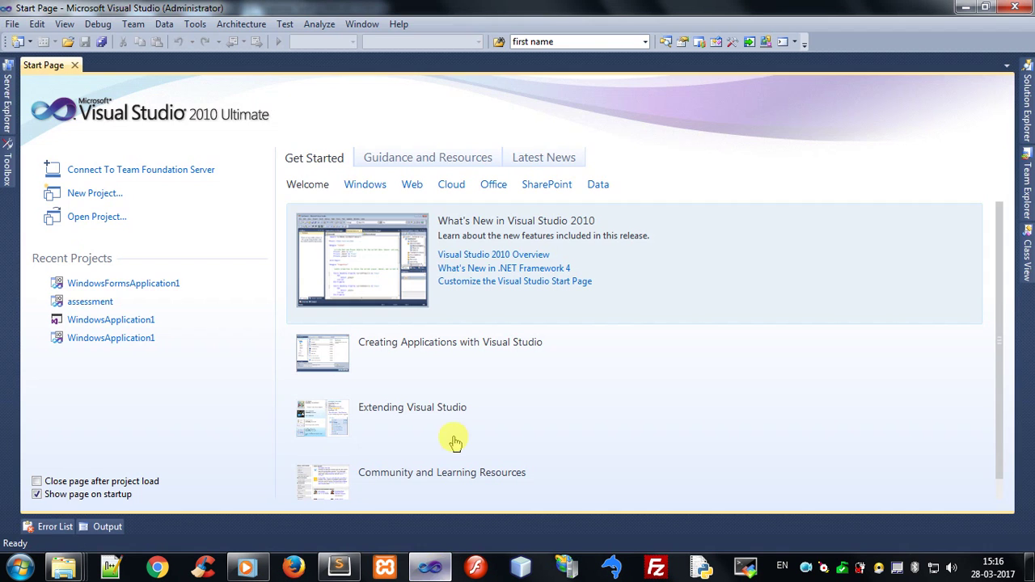
left_click(12, 24)
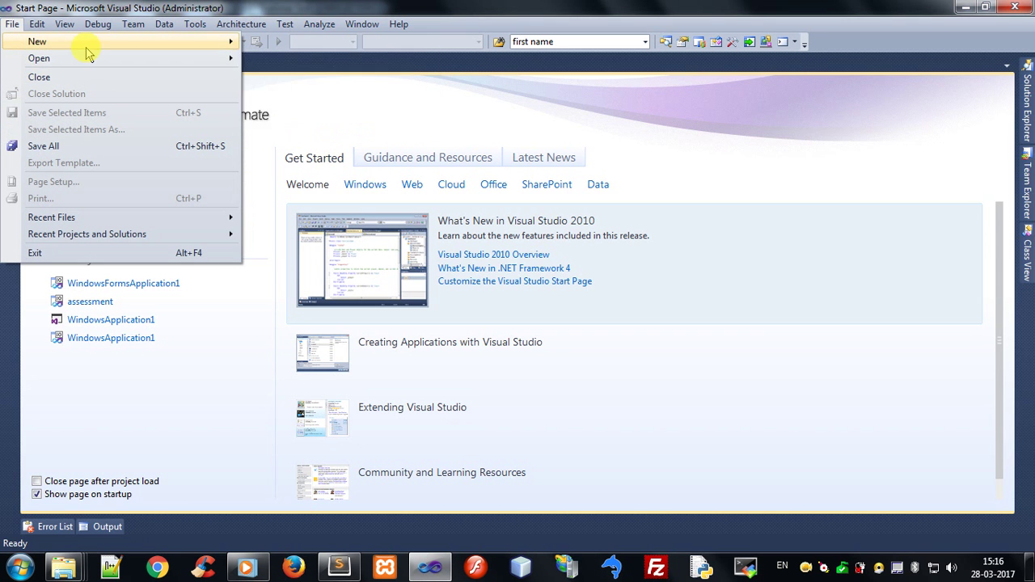
mouse_move(85, 45)
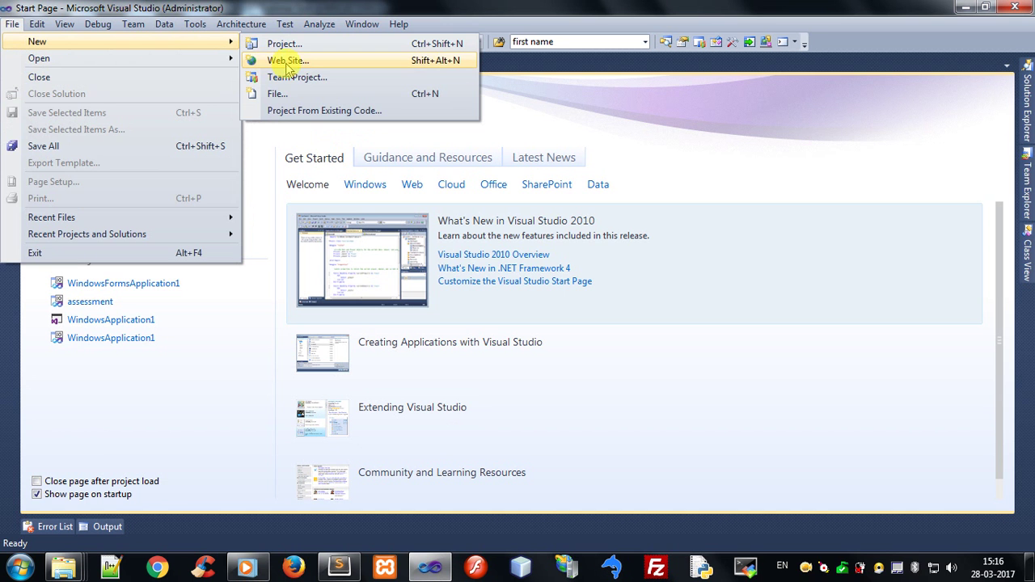
left_click(453, 68)
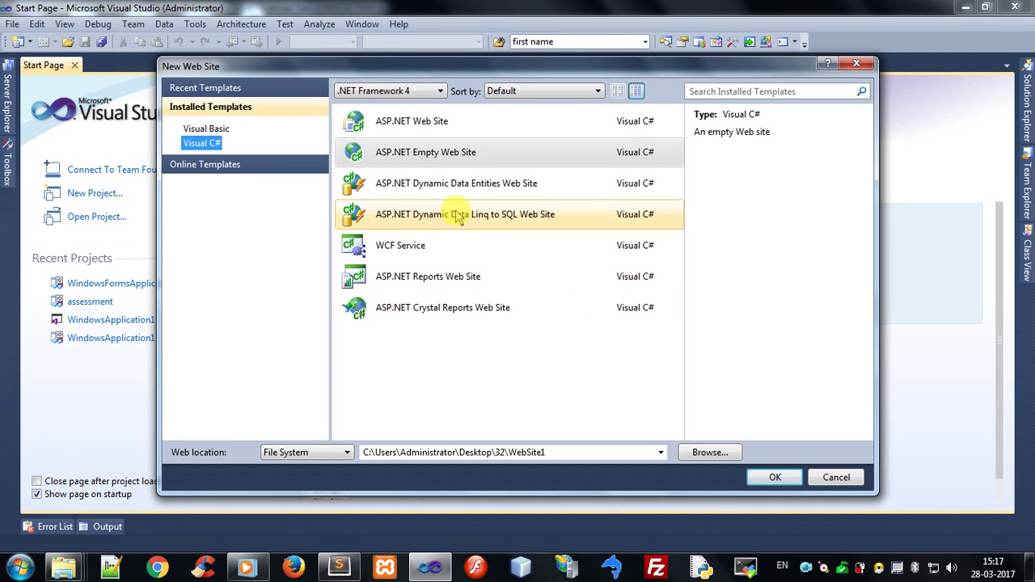
Create a Visual C# ASP.NET Empty Web Site at C:\Users\Administrator\Desktop\DemoofSQL
left_click(445, 158)
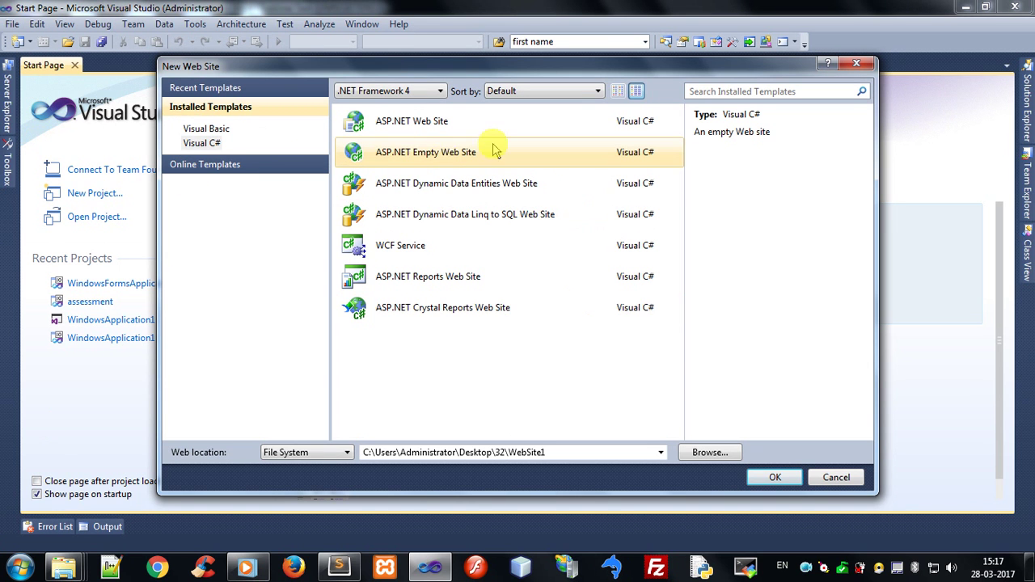
left_click(198, 130)
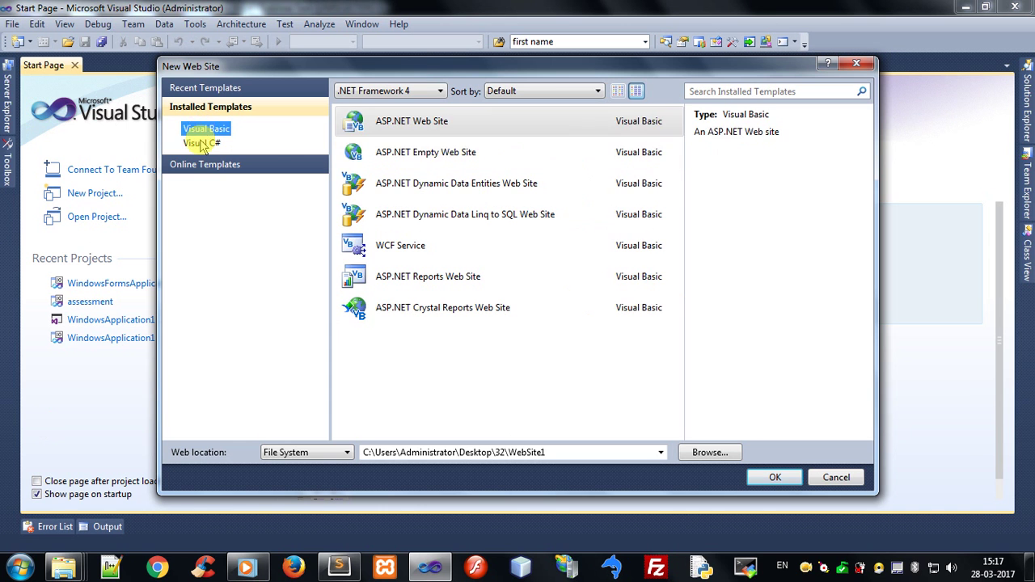
left_click(202, 143)
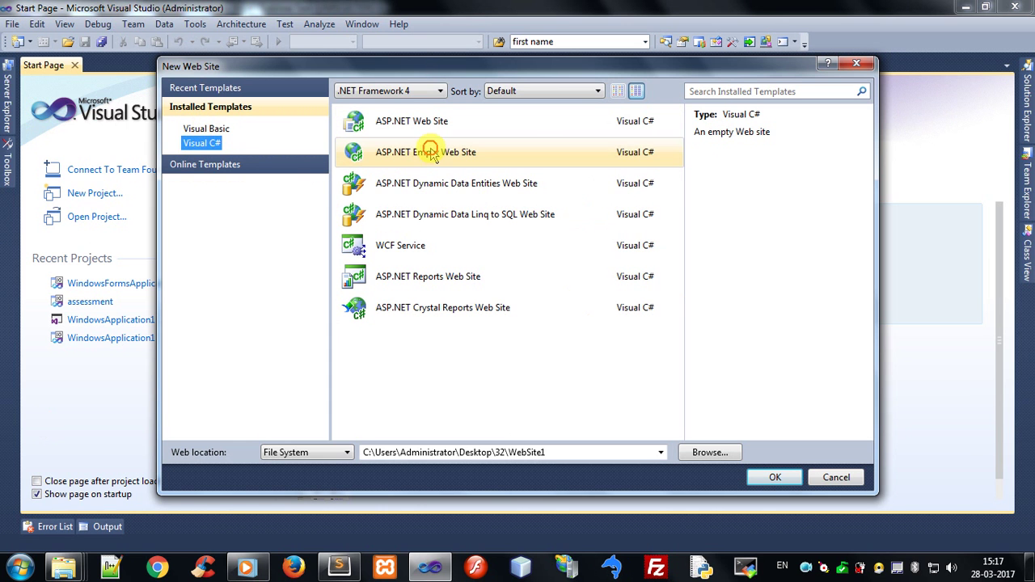
left_click(372, 150)
left_click(554, 455)
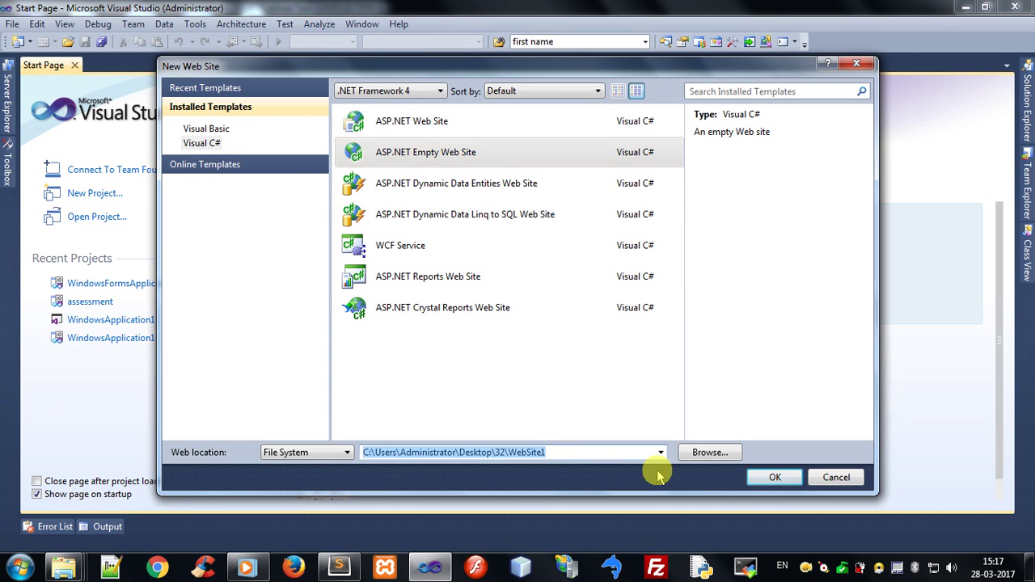
key("End")
key("BackSpace")
key("BackSpace")
key("BackSpace")
key("BackSpace")
key("BackSpace")
key("BackSpace")
key("BackSpace")
key("BackSpace")
key("BackSpace")
key("BackSpace")
key("BackSpace")
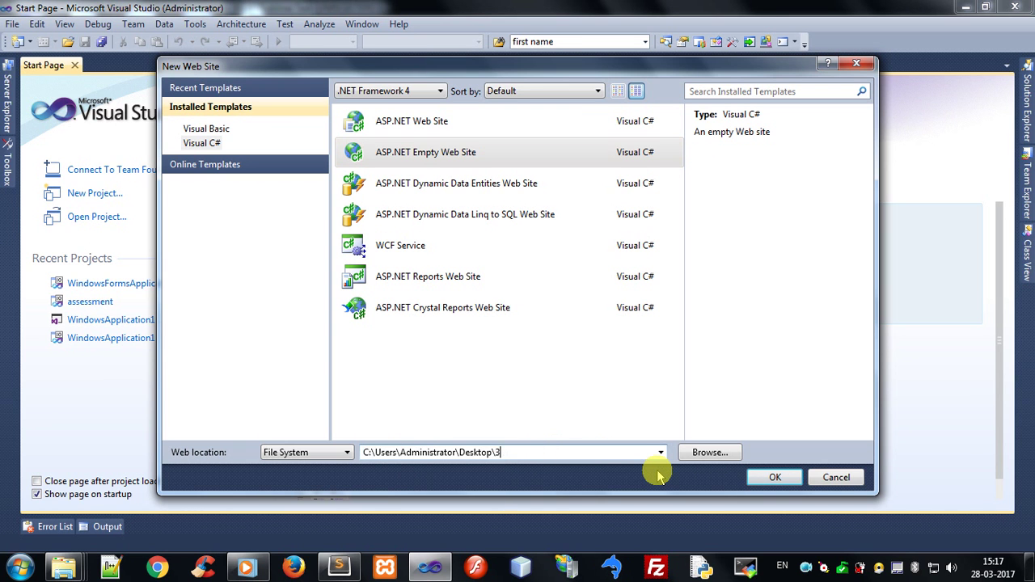
type("Demoof")
key("BackSpace")
key("BackSpace")
type("ofSQL")
left_click(781, 479)
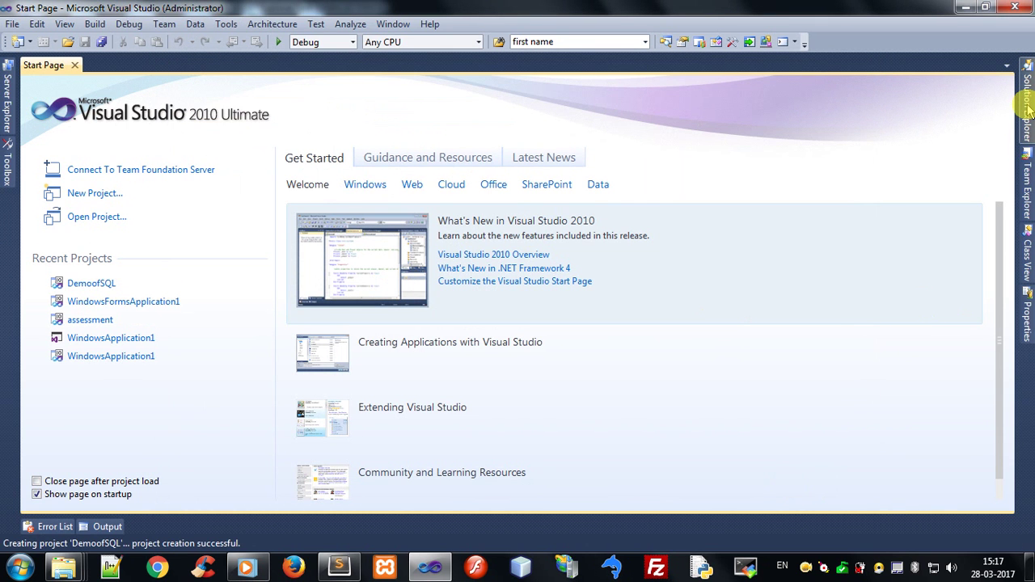
Select the DemoofSQL project in Solution Explorer and bring up its context menu
mouse_move(1029, 111)
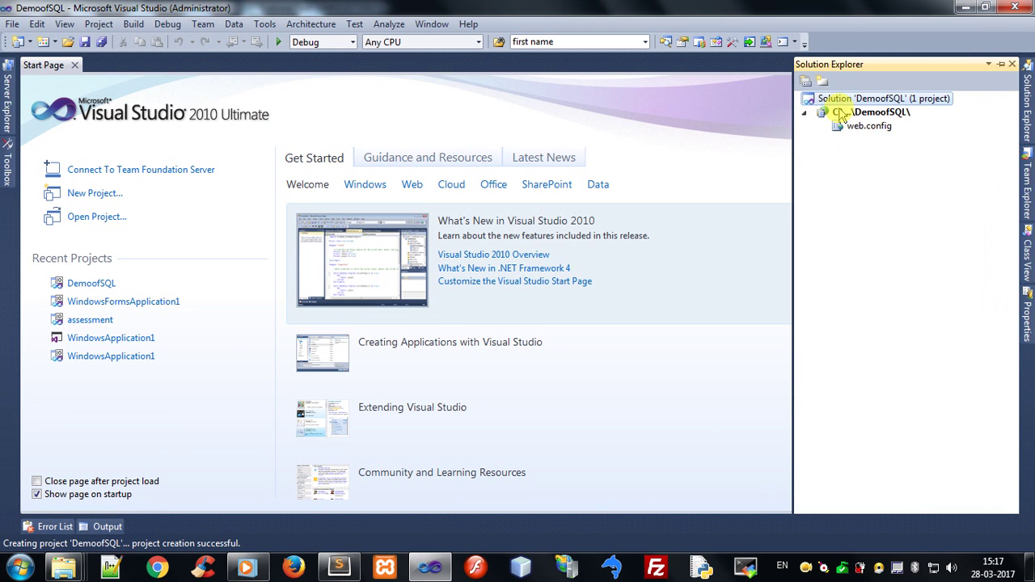
left_click(878, 113)
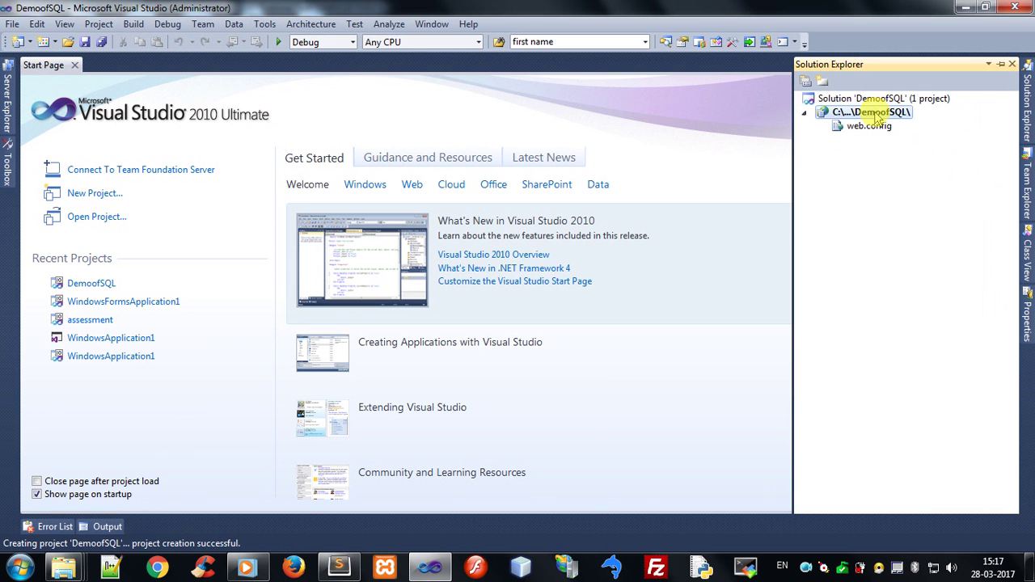
right_click(877, 116)
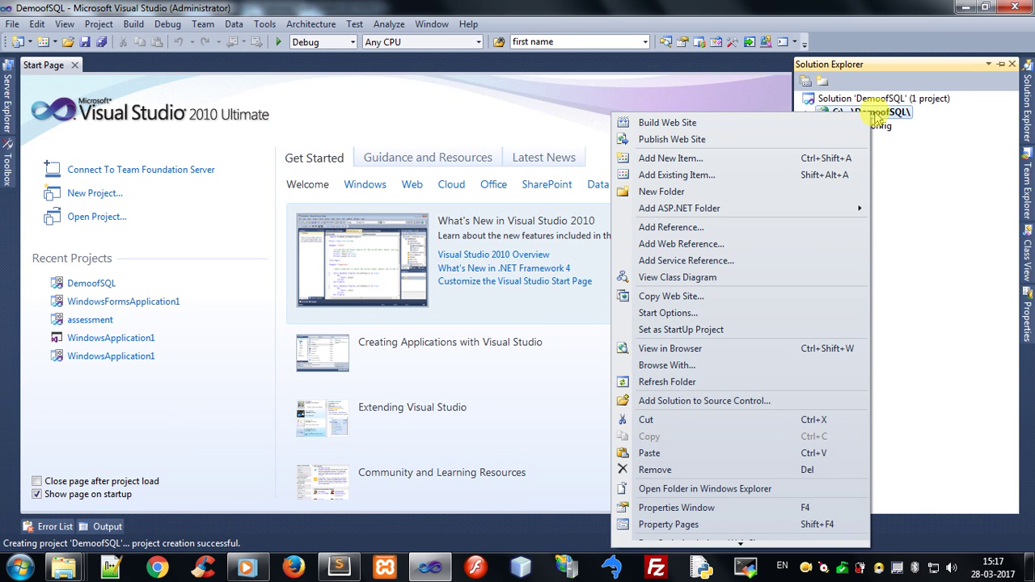
Add a new SQL Server Database item named Database.mdf to the web site
left_click(691, 161)
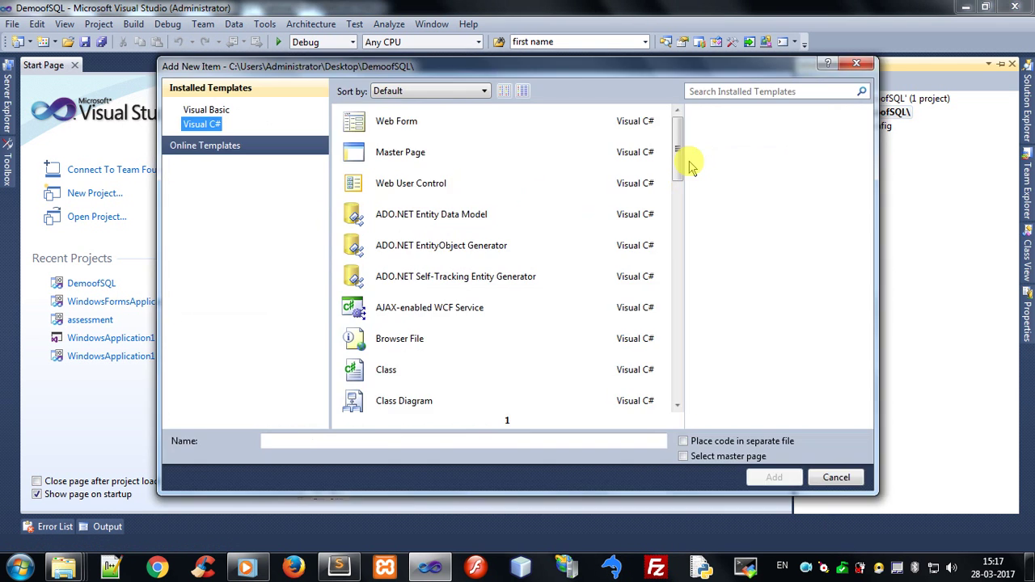
left_click(418, 183)
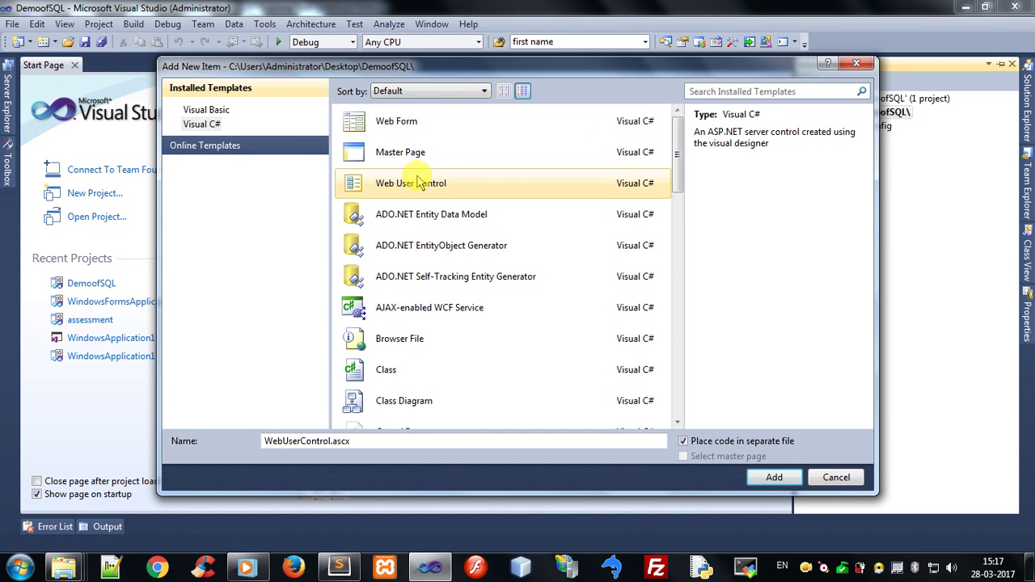
scroll(418, 182, "down", 4)
scroll(418, 183, "down", 3)
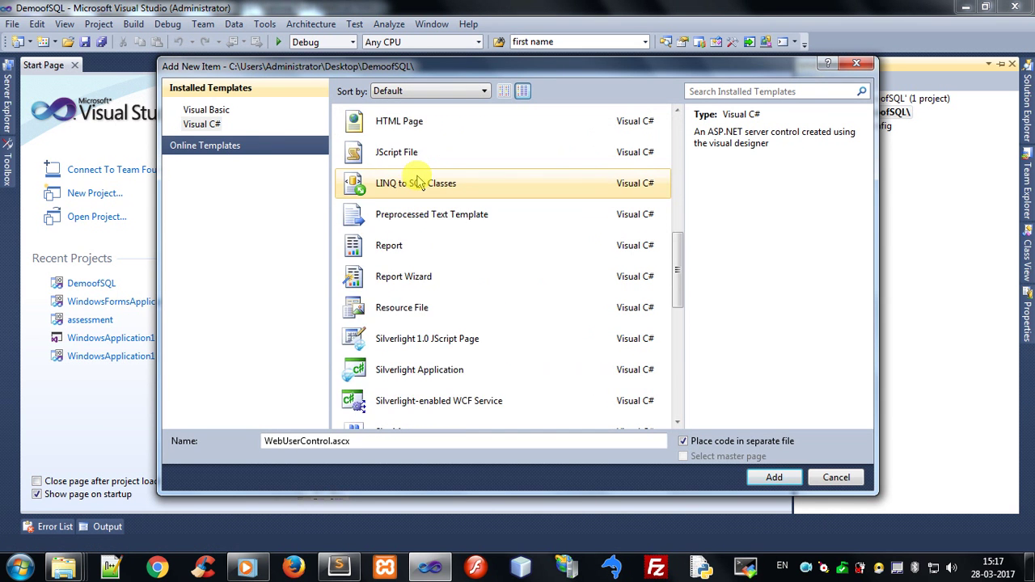
left_click(380, 310)
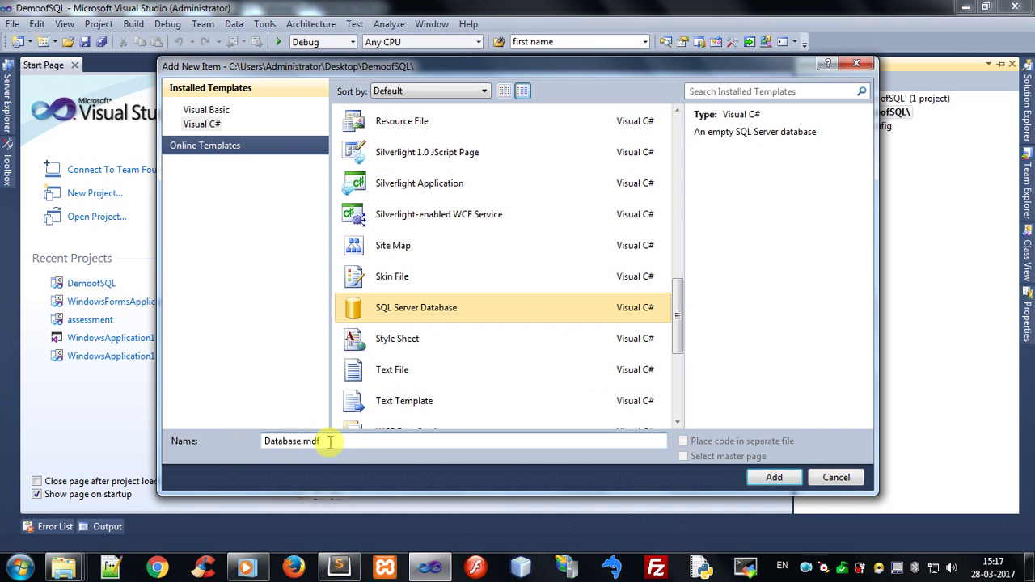
left_click(776, 478)
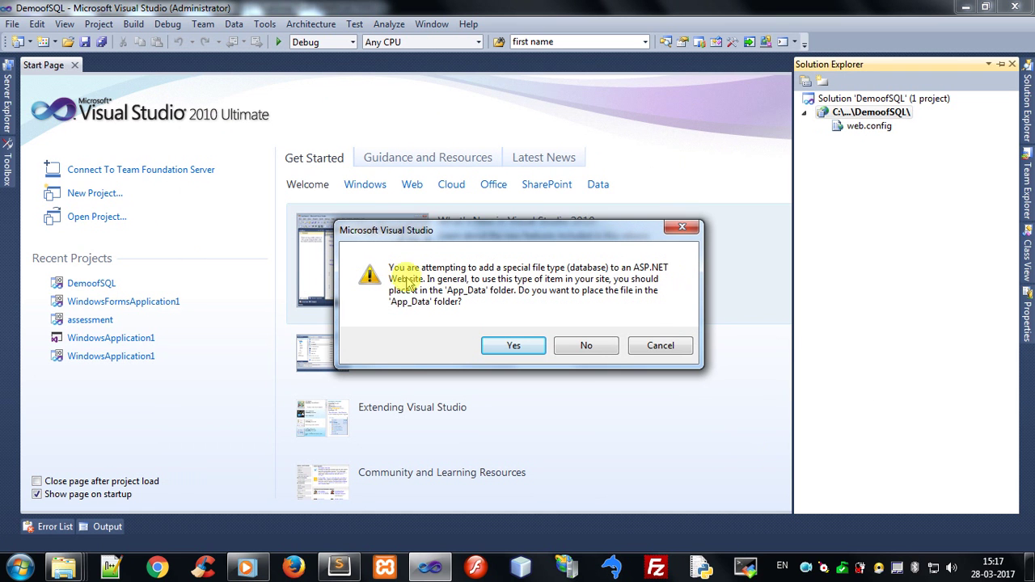
Accept placing Database.mdf in the App_Data folder
left_click(491, 346)
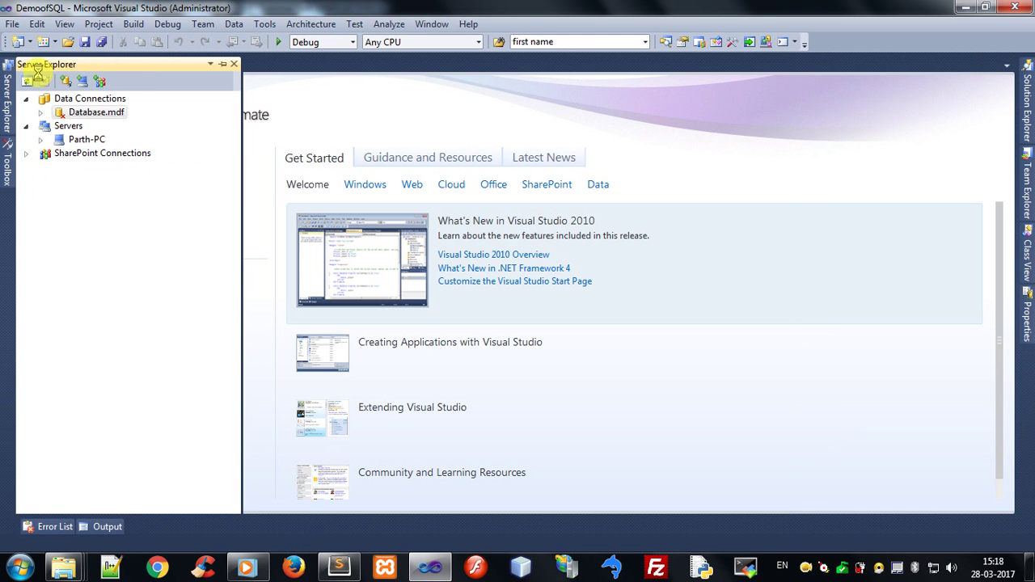
Expand Database.mdf and add a new table from its Tables folder
double_click(91, 112)
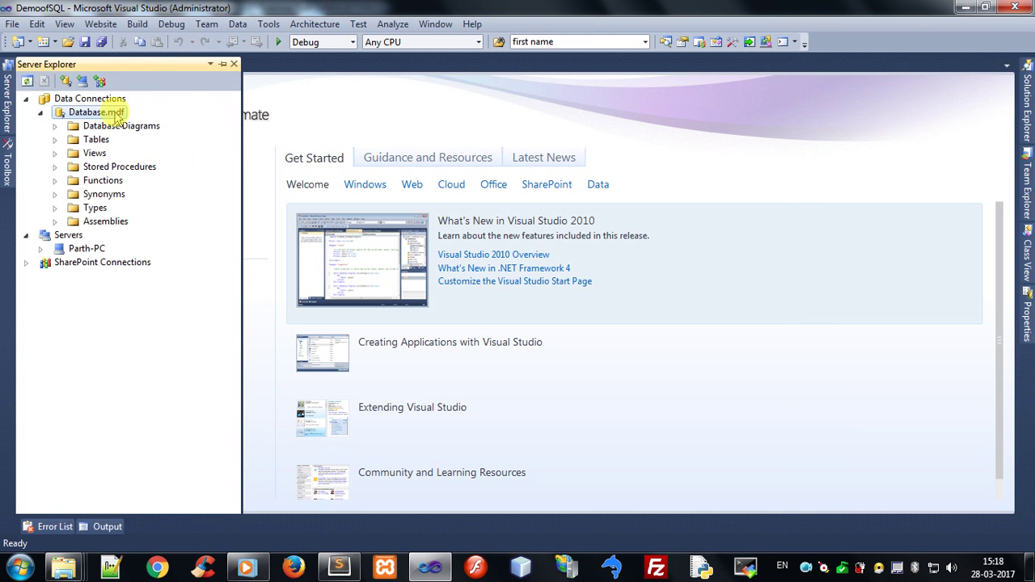
left_click(54, 139)
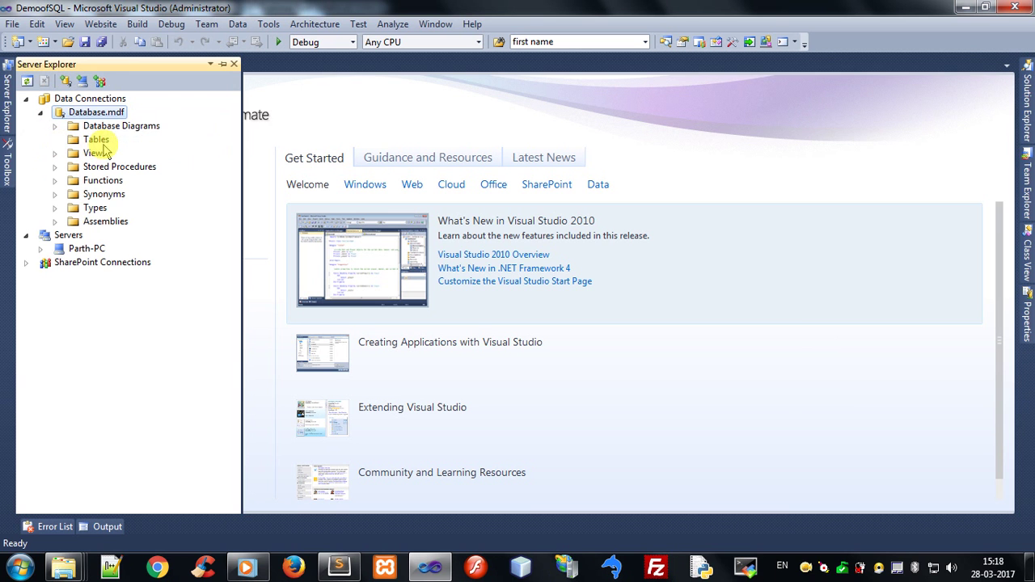
left_click(90, 140)
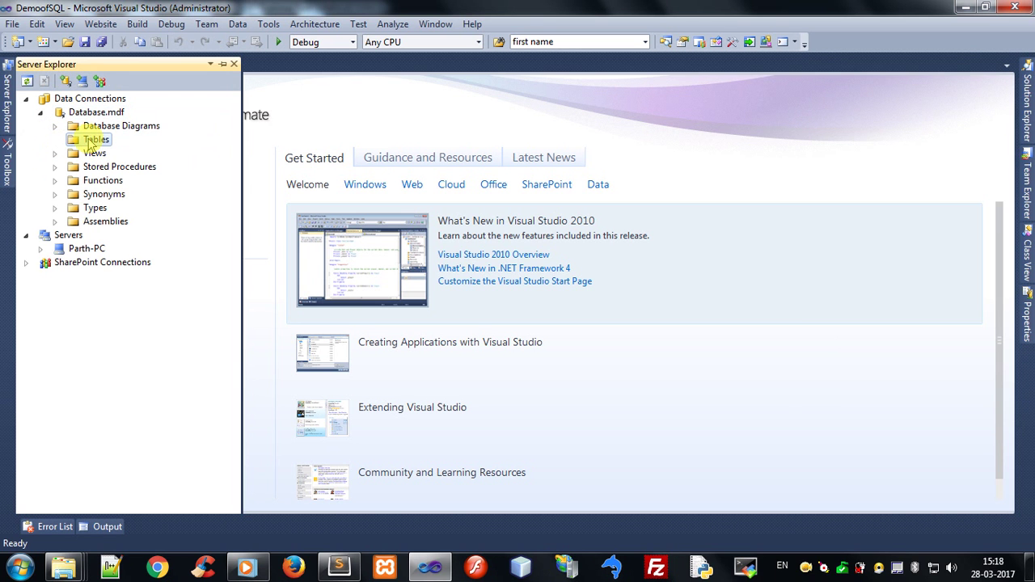
right_click(91, 142)
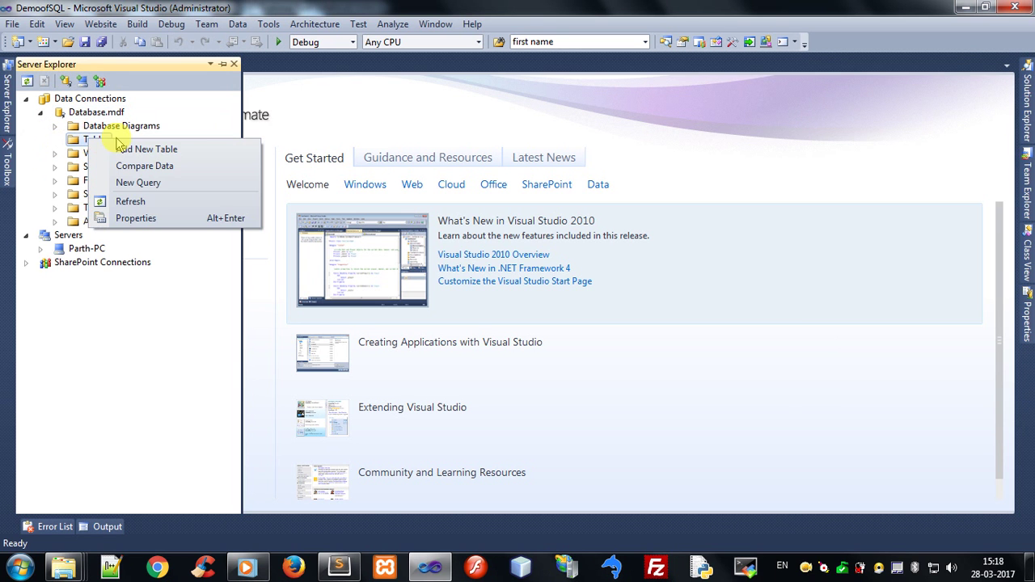
left_click(161, 149)
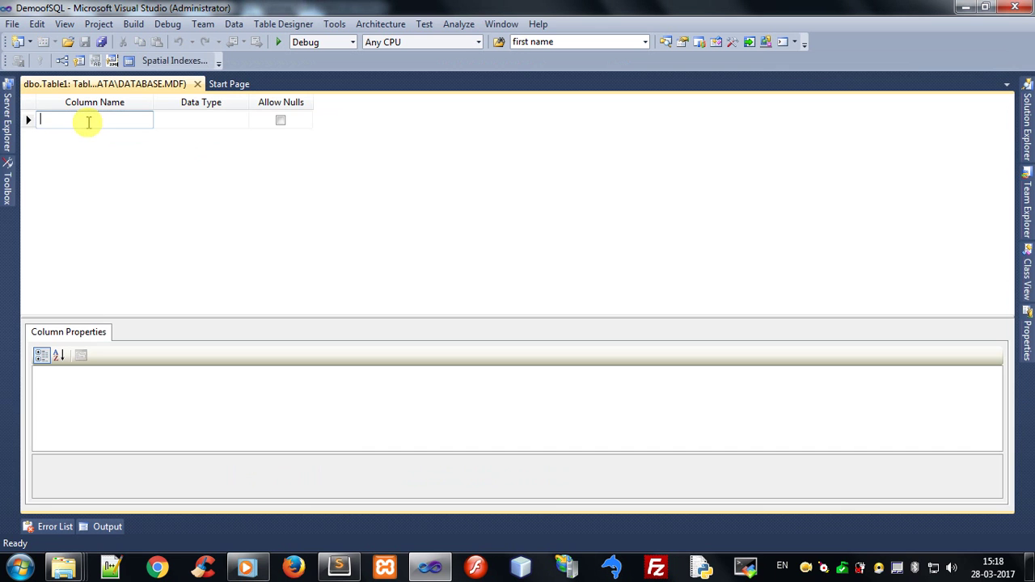
Add a student_id column of type int that disallows nulls, and select its row
type("studen")
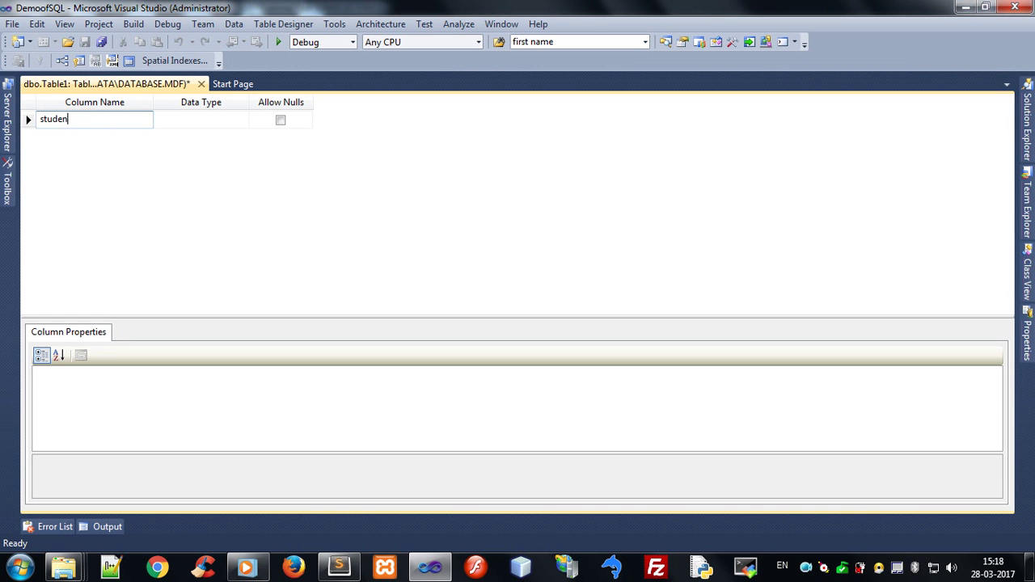
type("t_id")
left_click(173, 121)
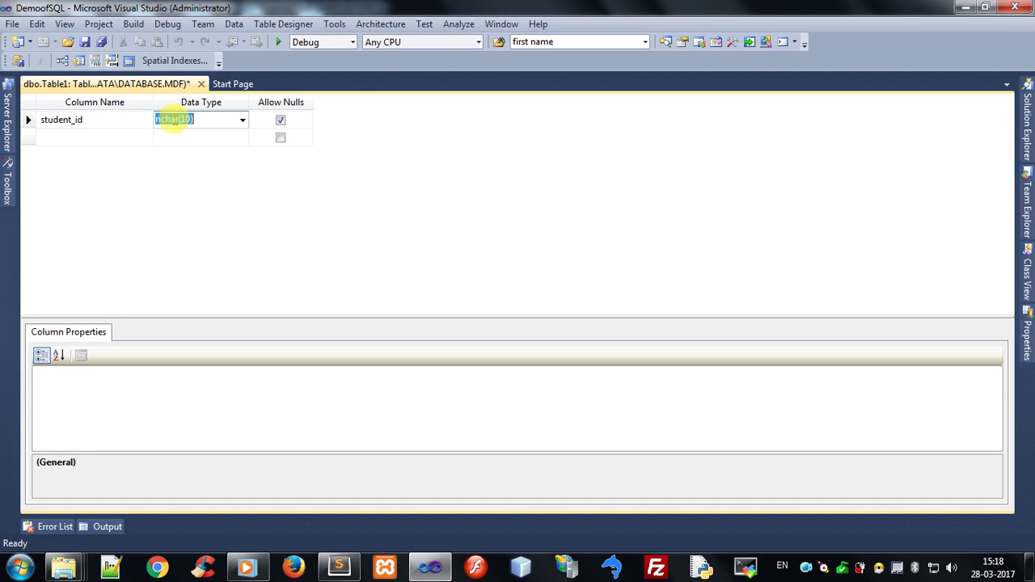
type("int")
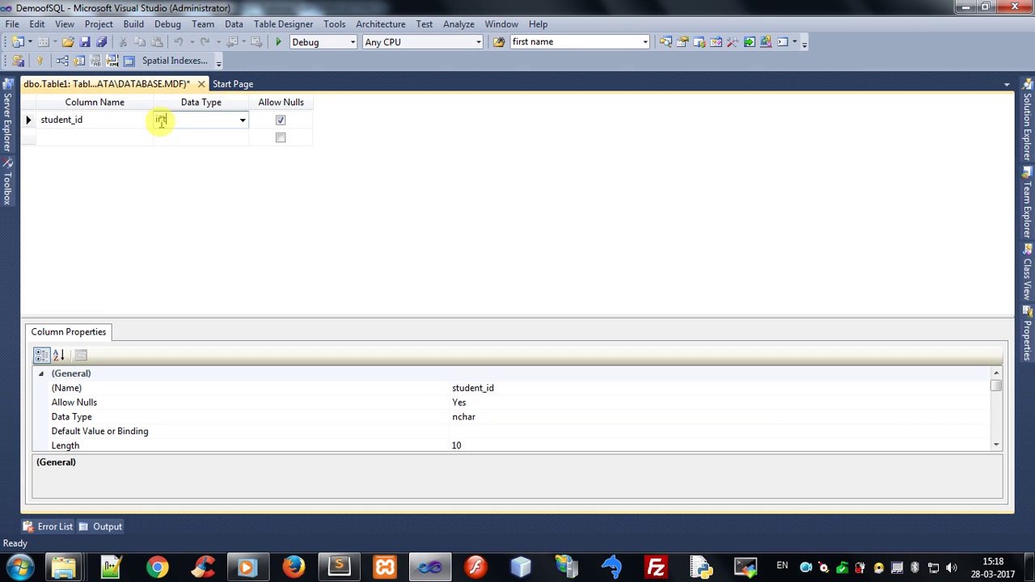
left_click(281, 122)
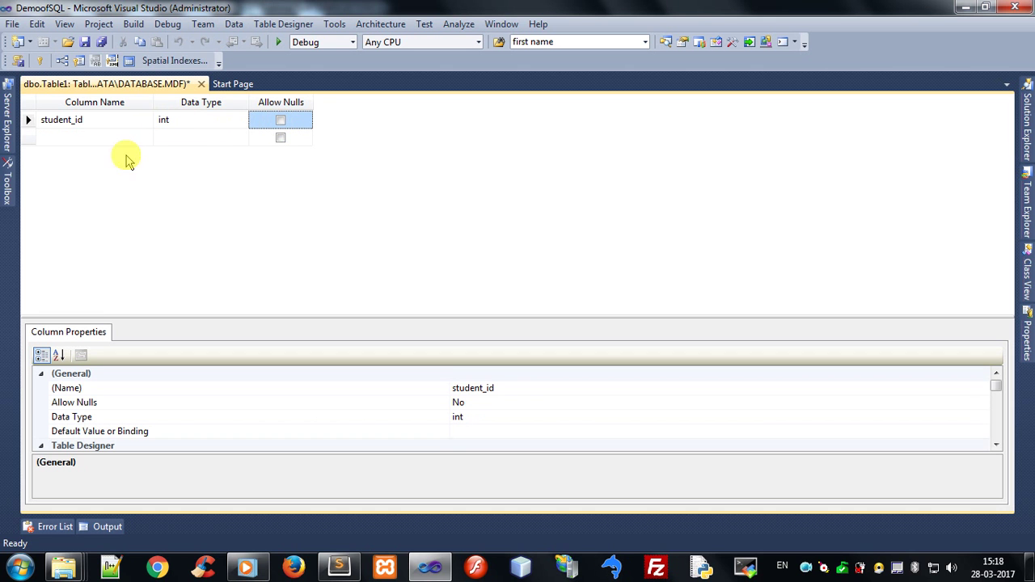
left_click(30, 120)
Make student_id the primary key and an identity column with seed and increment 1
right_click(29, 119)
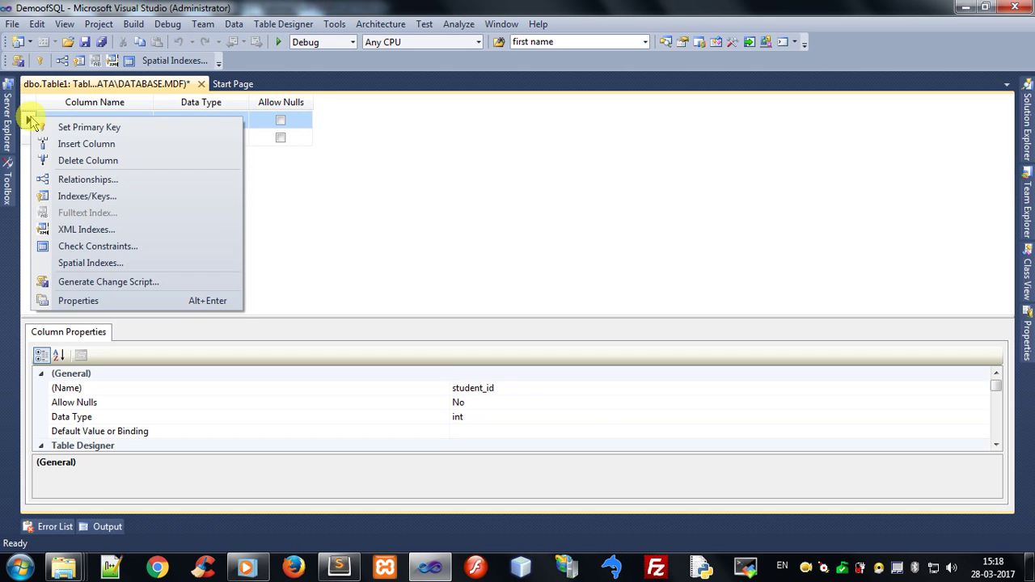
left_click(90, 127)
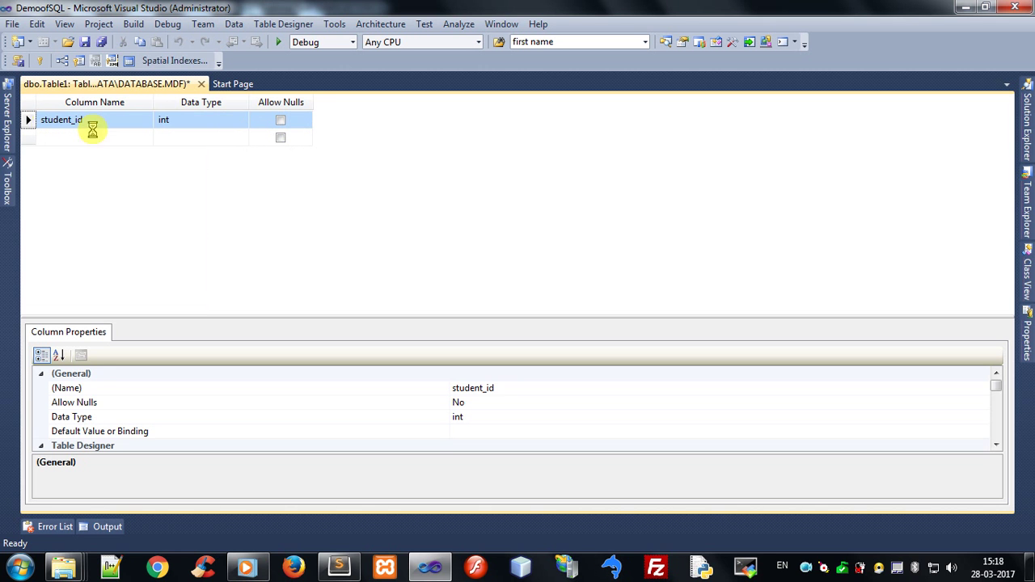
left_click(91, 390)
scroll(85, 386, "down", 4)
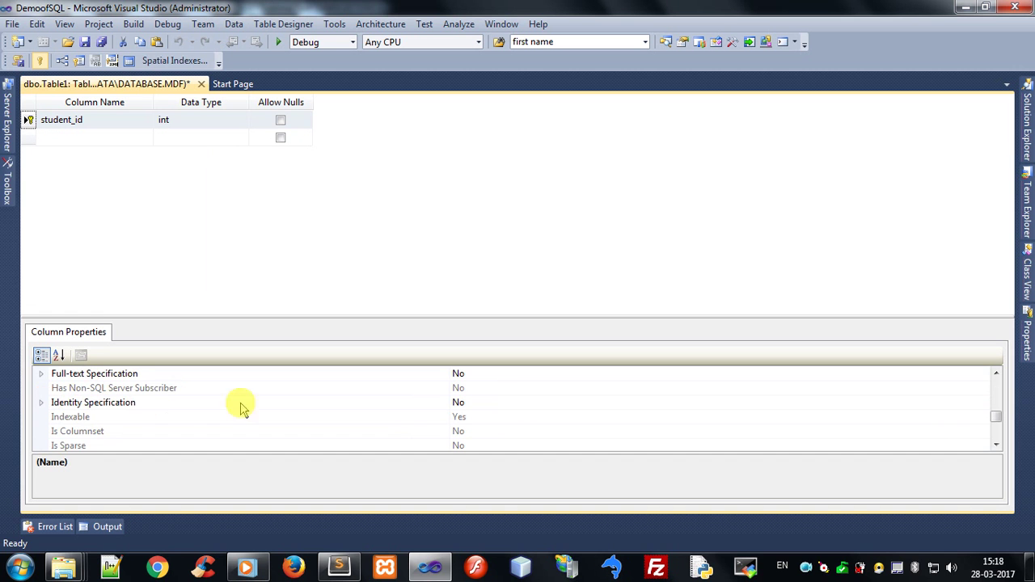
left_click(42, 402)
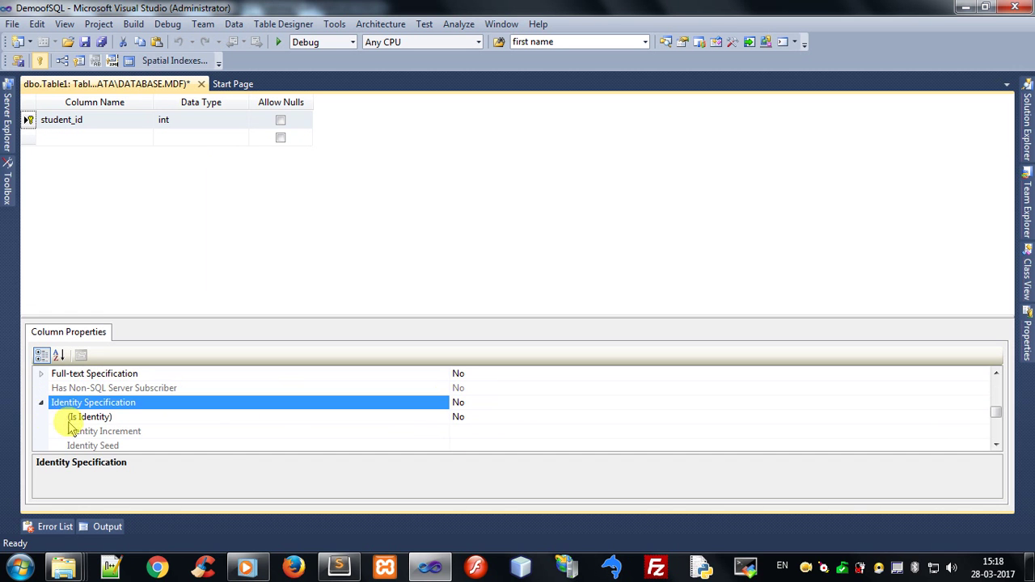
double_click(57, 418)
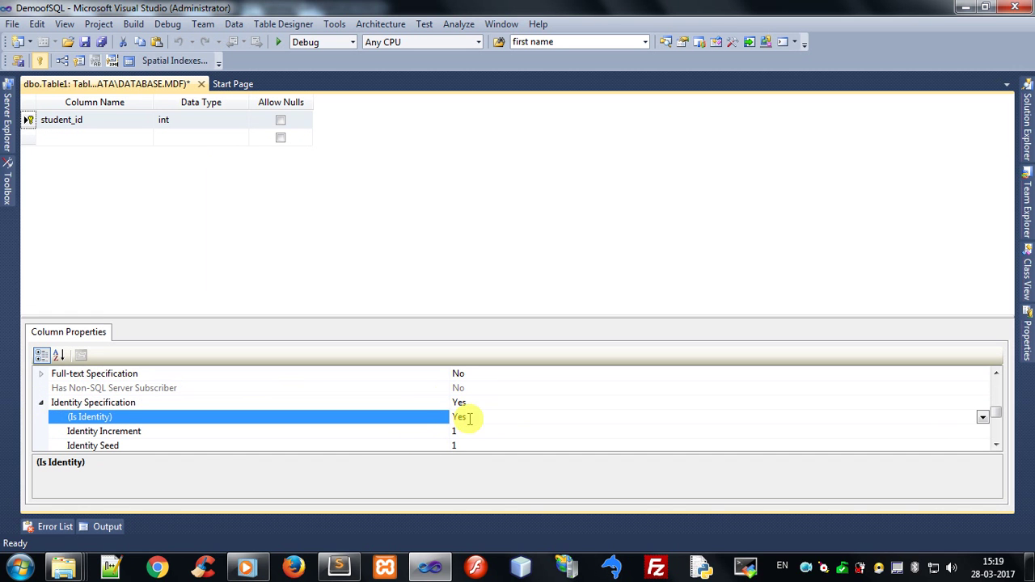
left_click(65, 138)
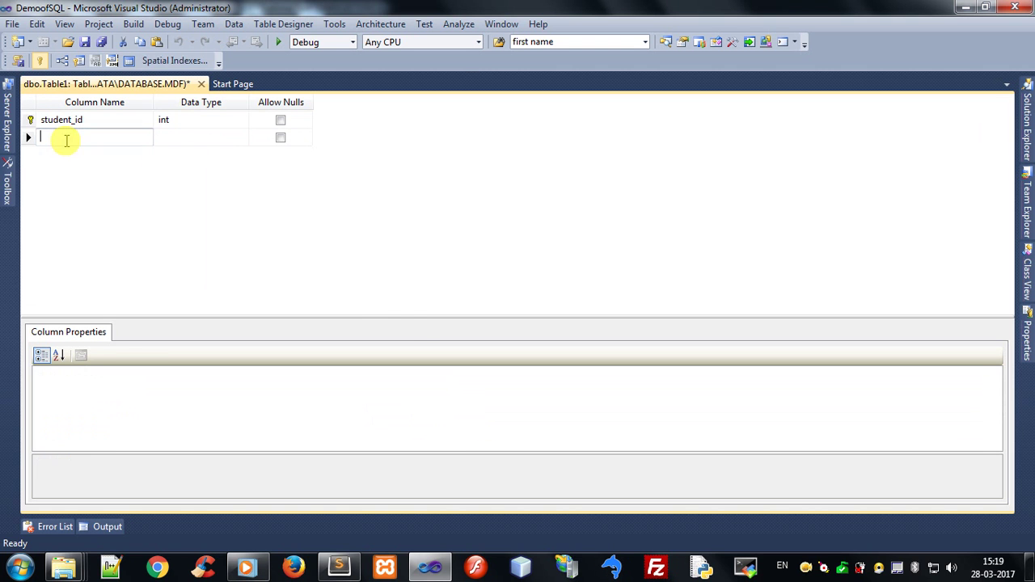
Add studentfirstname and studentlastname columns, both nvarchar(50) and not allowing nulls
type("student")
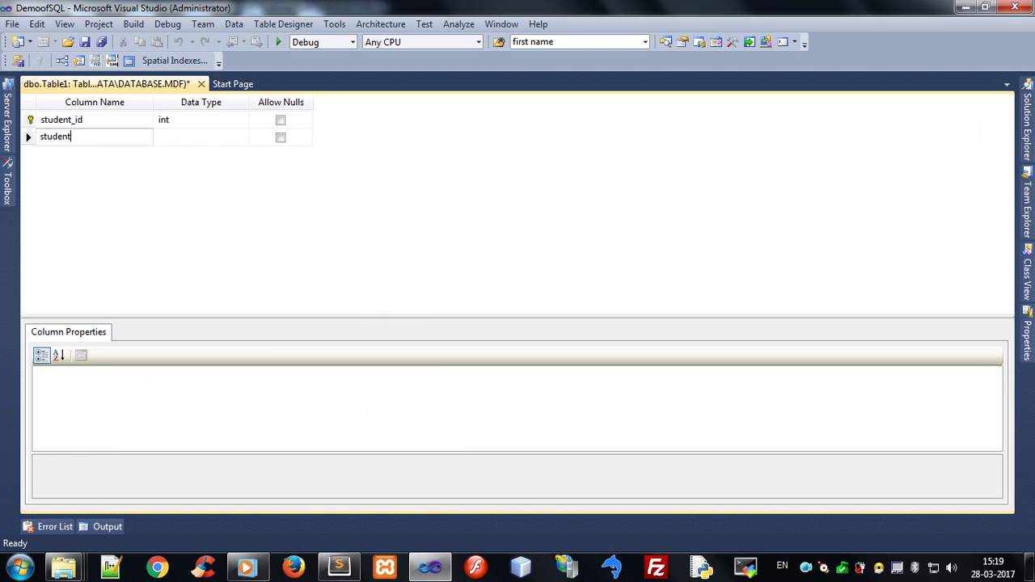
type("firstname")
key("Tab")
type("nvarc")
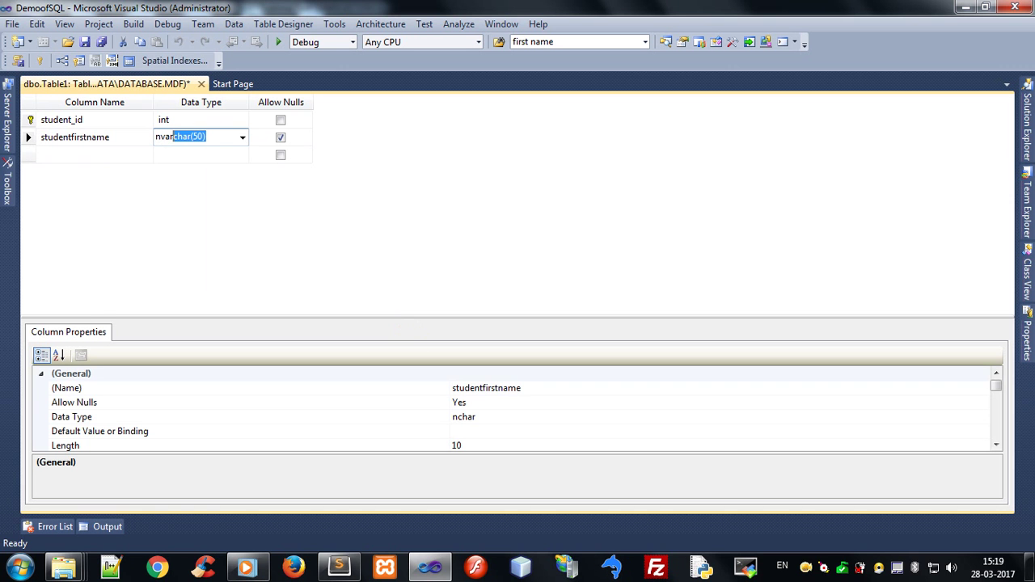
key("Tab")
key("space")
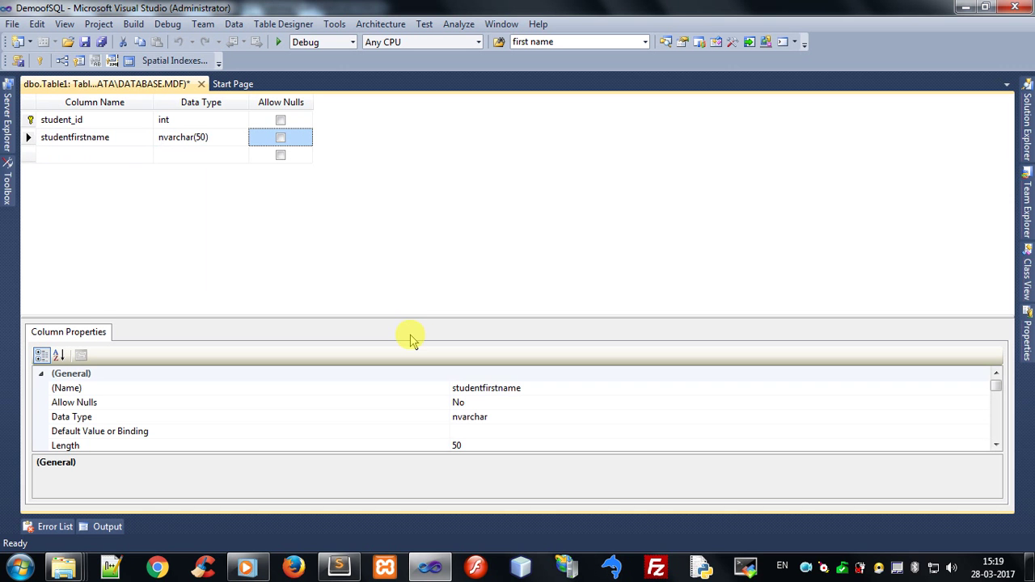
left_click(60, 154)
type("sy")
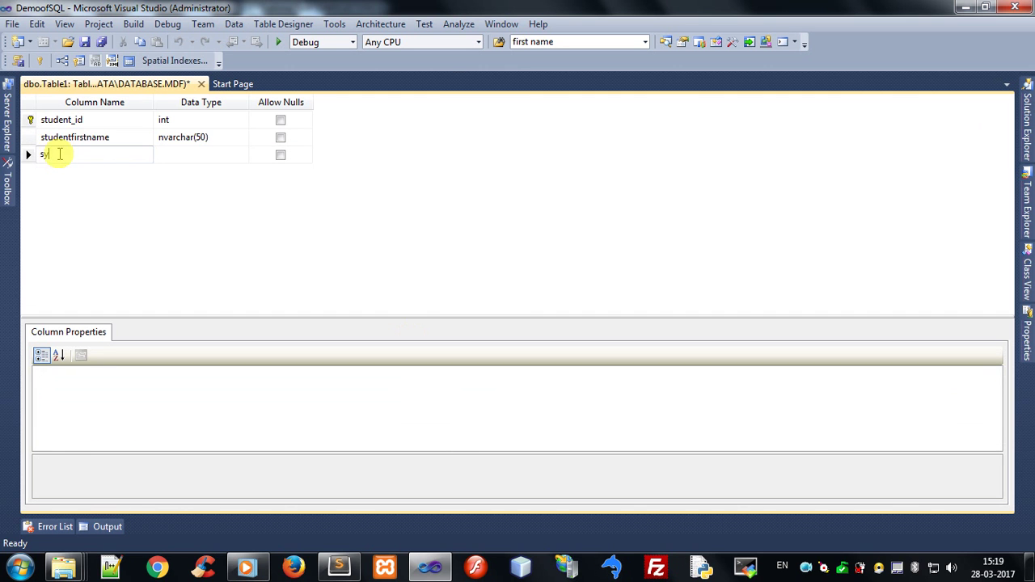
key("BackSpace")
type("tu")
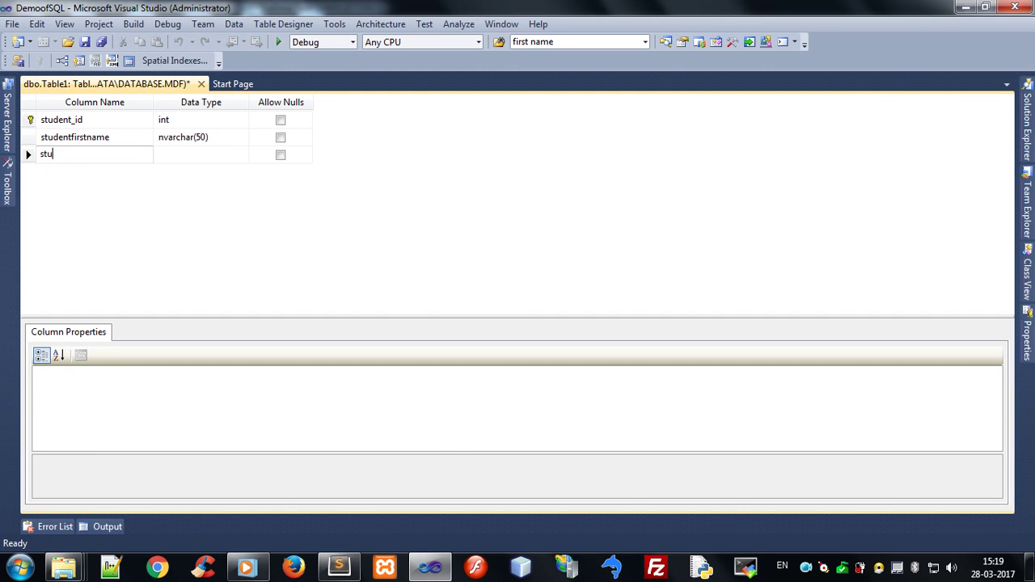
type("dentlast")
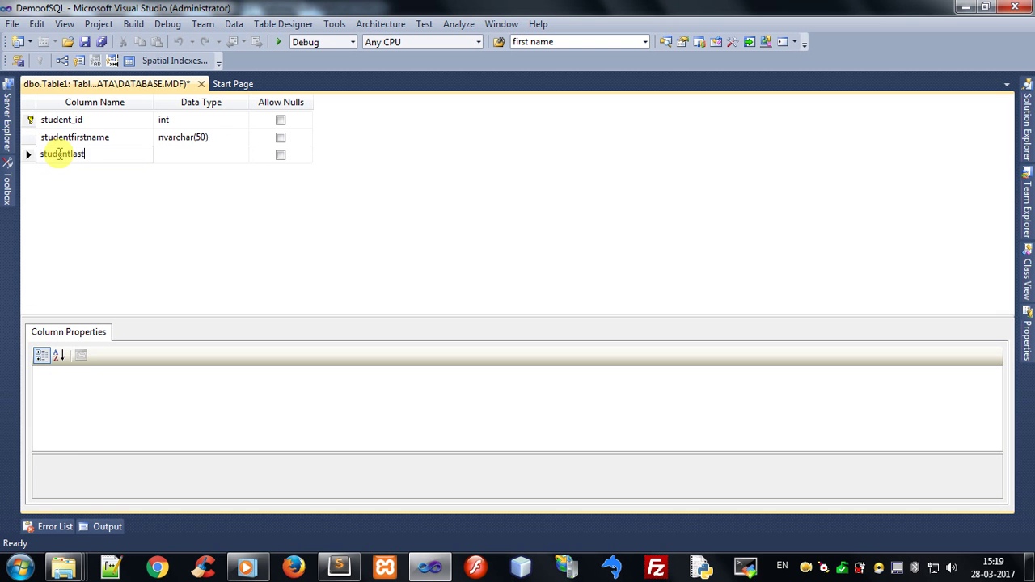
type("name")
key("Tab")
type("nva")
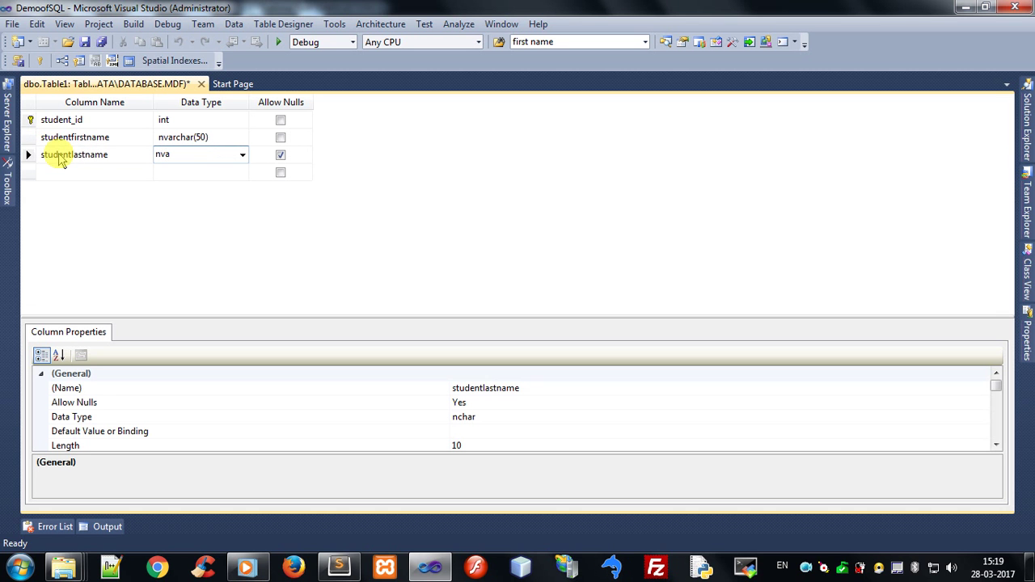
type("rca")
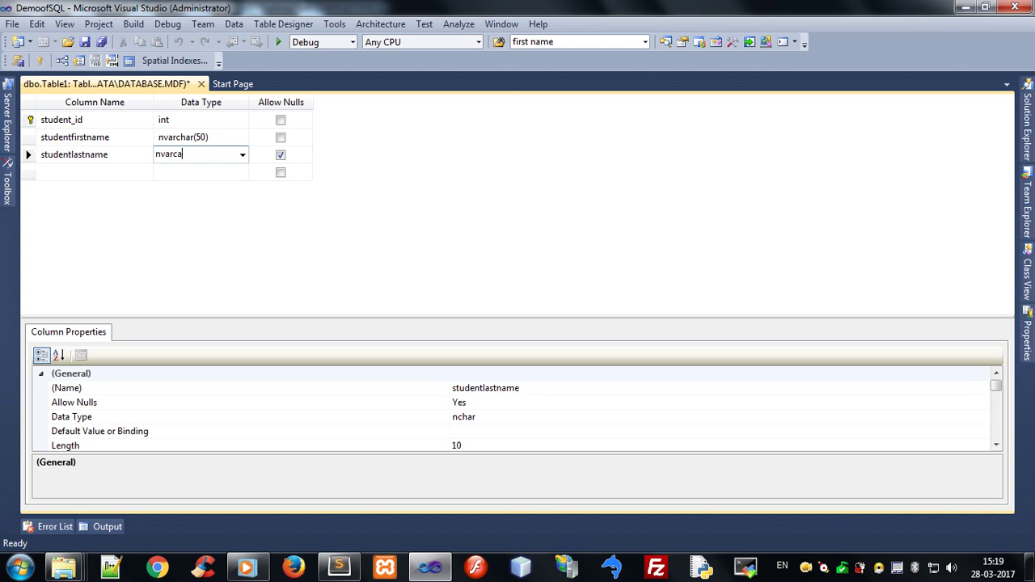
type("har(50")
key("Tab")
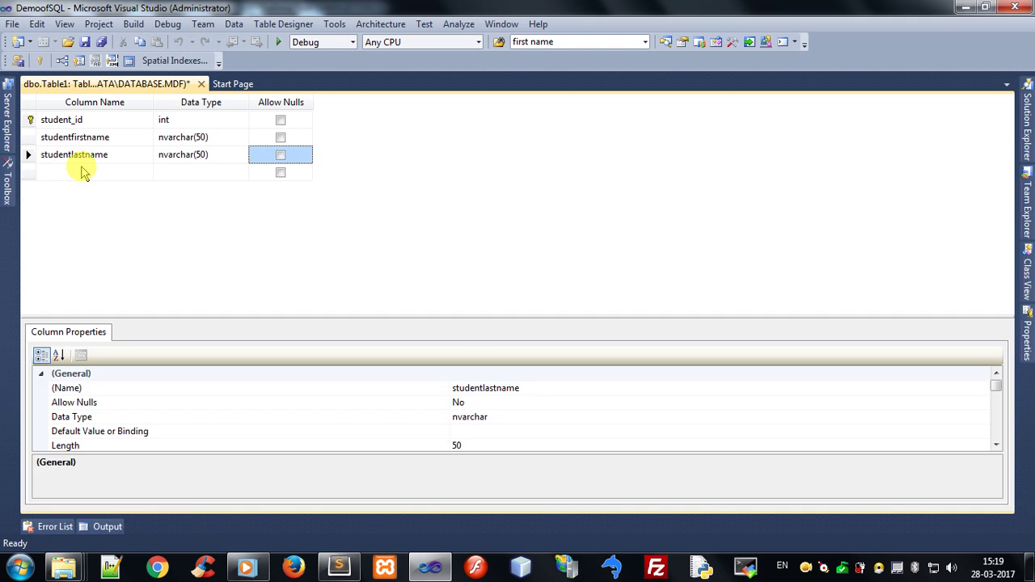
Add email and password columns, both of type nvarchar(50)
left_click(82, 166)
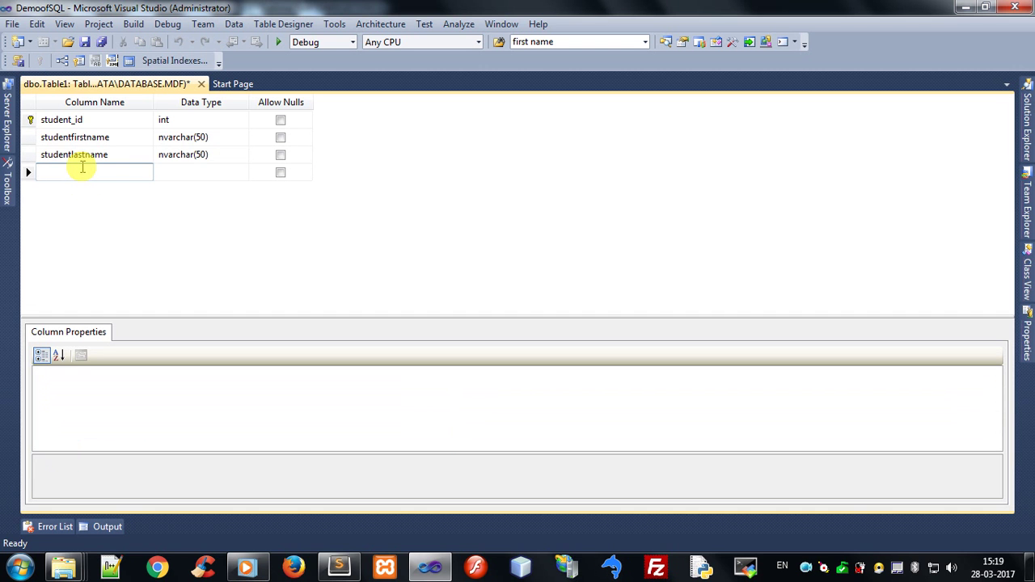
type("email")
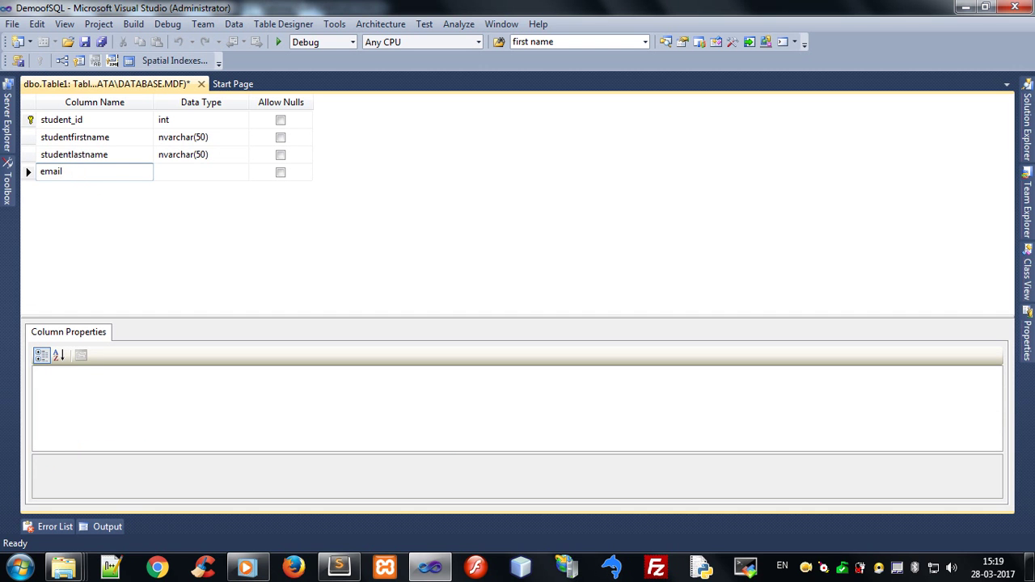
key("Tab")
type("nva")
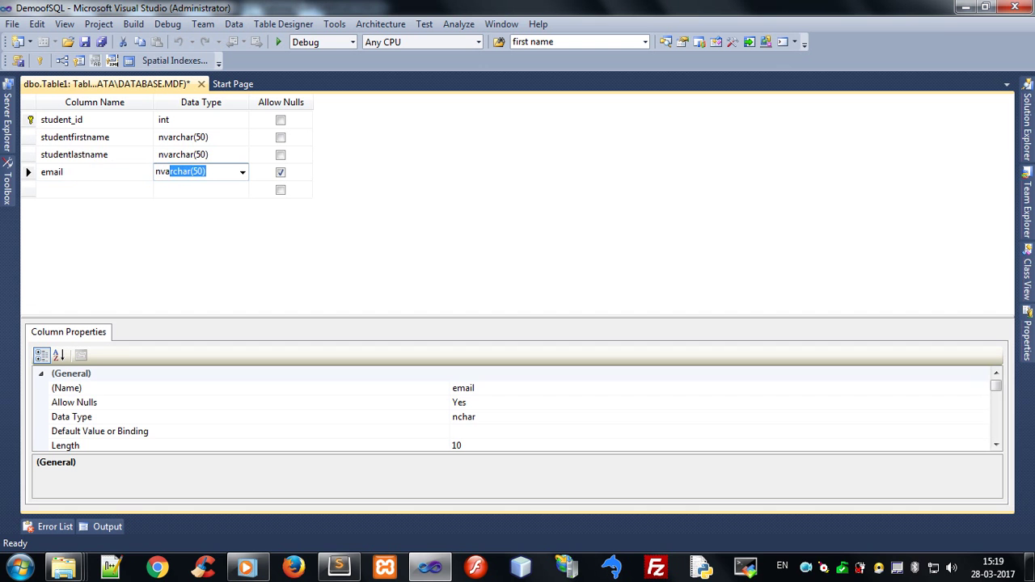
key("Tab")
key("Tab")
type("pa")
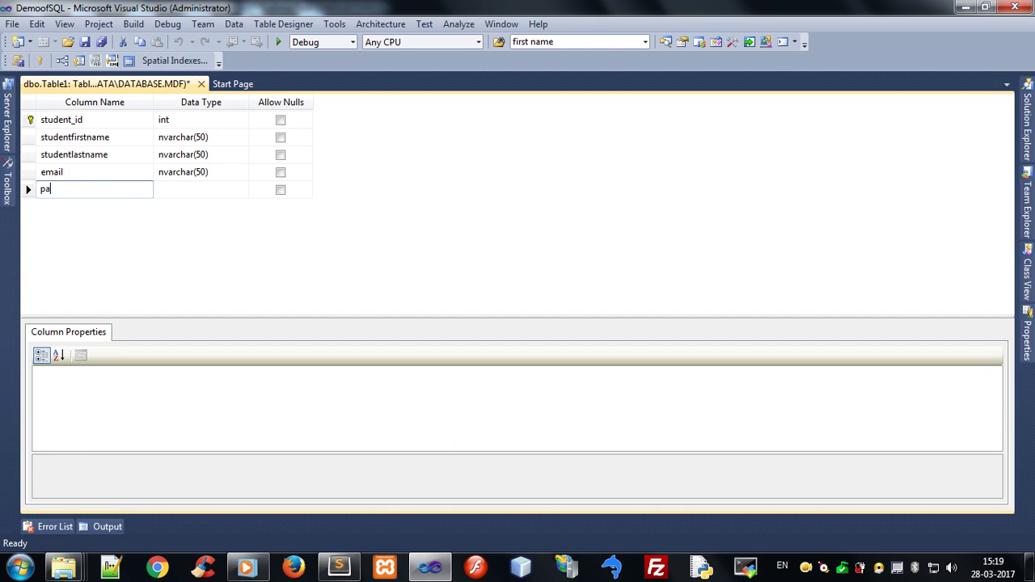
key("Tab")
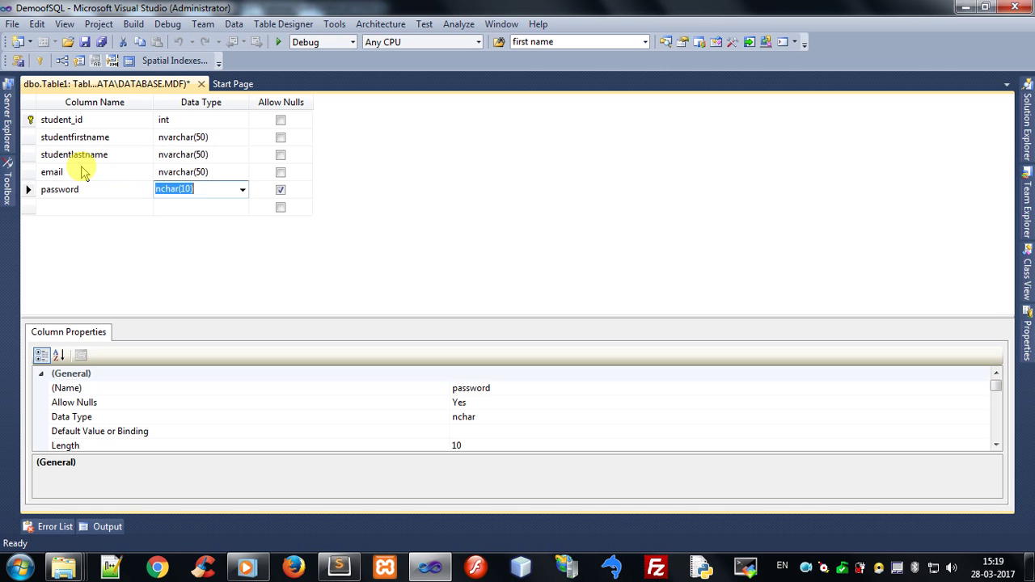
type("nvar")
key("Tab")
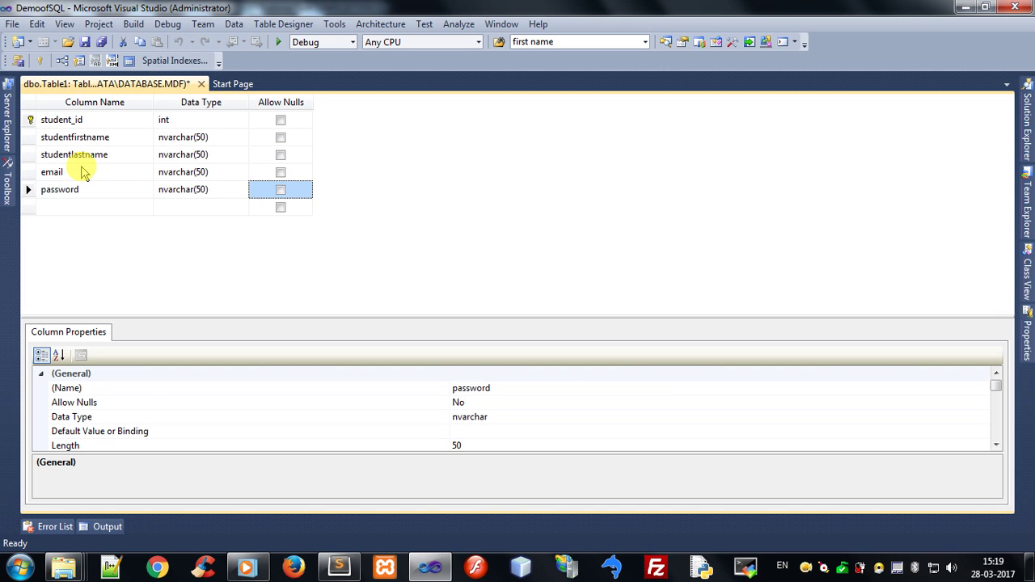
Save the table design as studentmaster
right_click(145, 89)
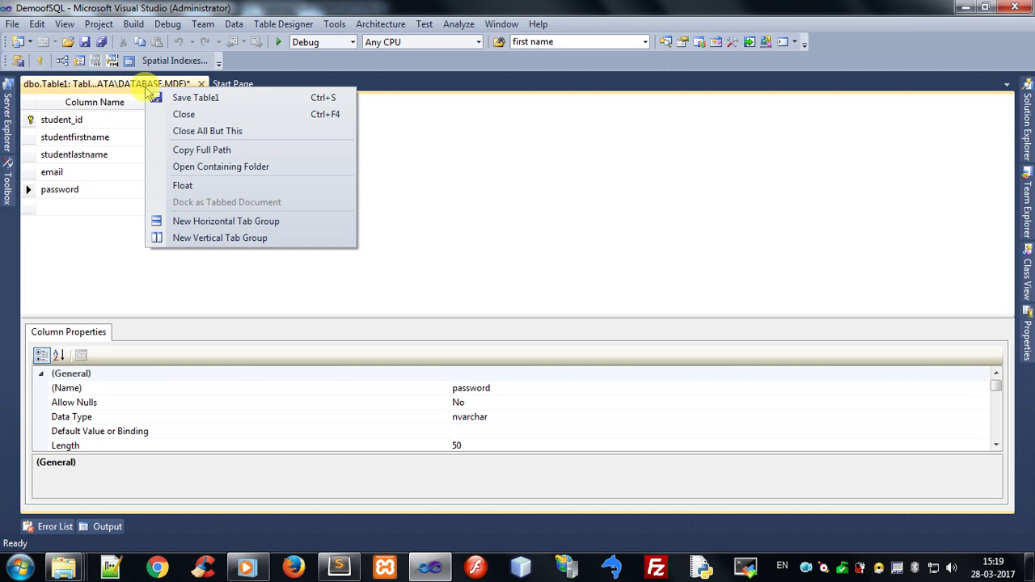
left_click(214, 99)
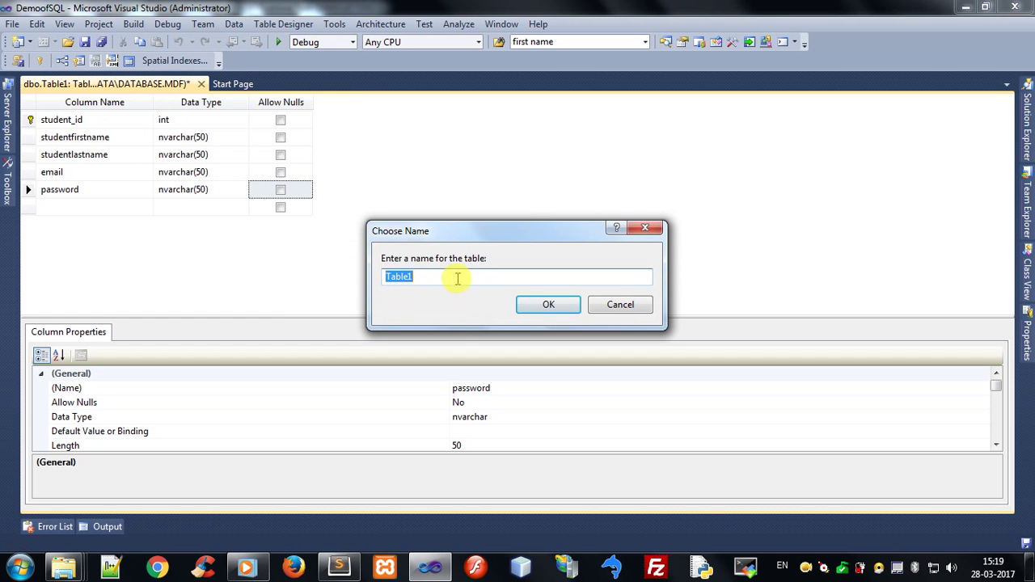
type("student")
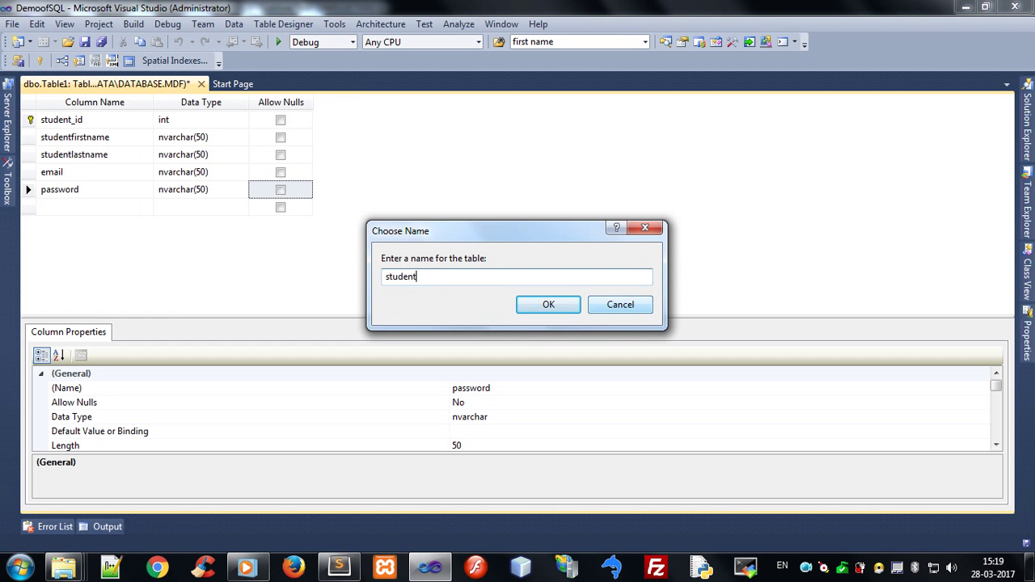
type("master")
left_click(545, 306)
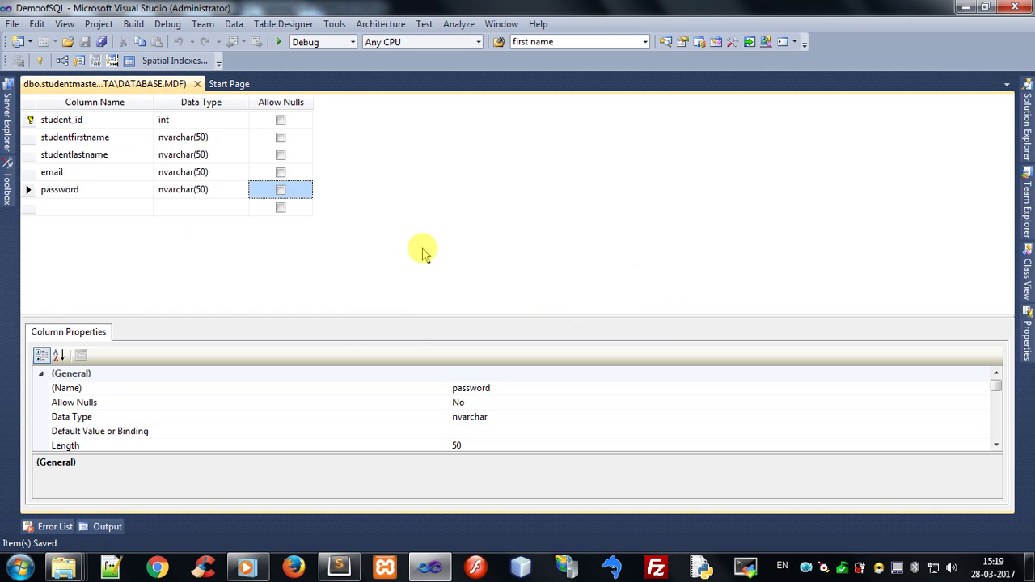
Close the table designer and show the empty studentmaster table's data via Server Explorer
left_click(196, 84)
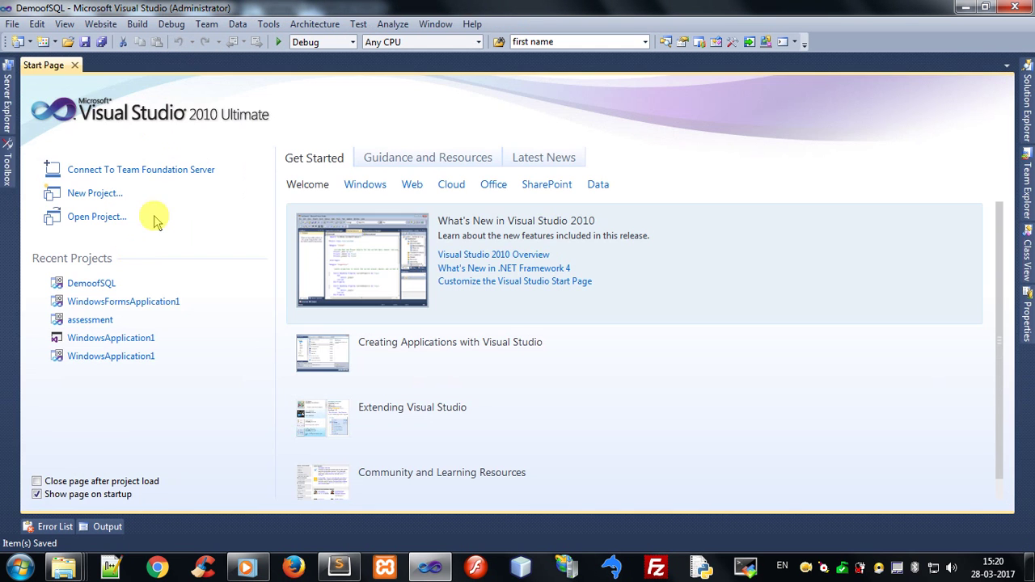
mouse_move(4, 112)
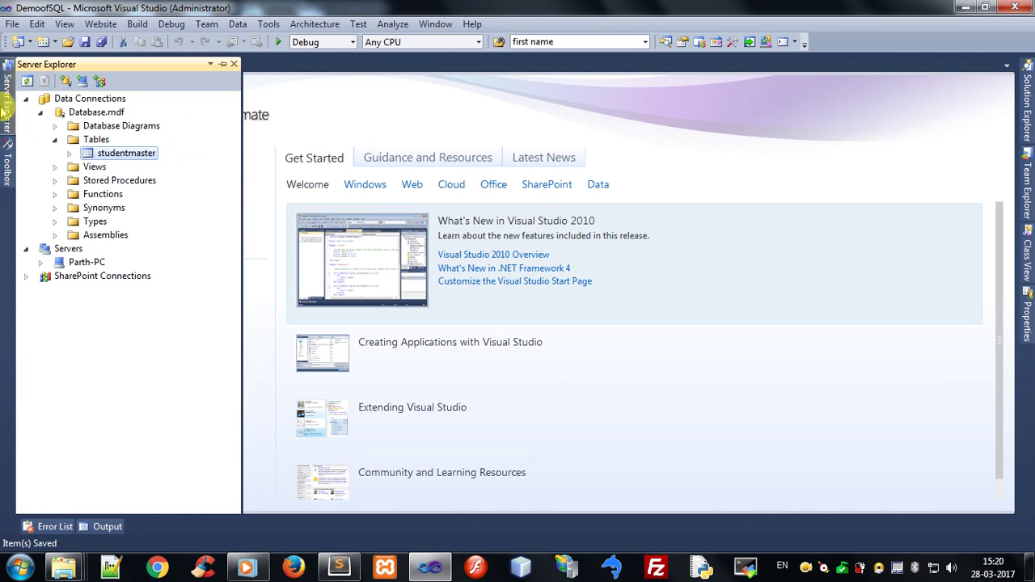
right_click(137, 160)
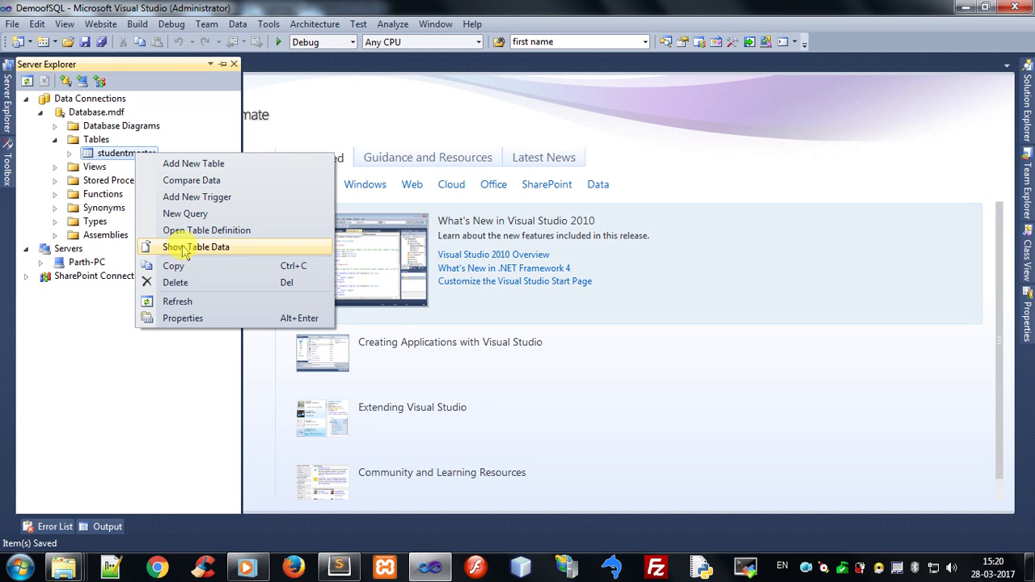
left_click(237, 248)
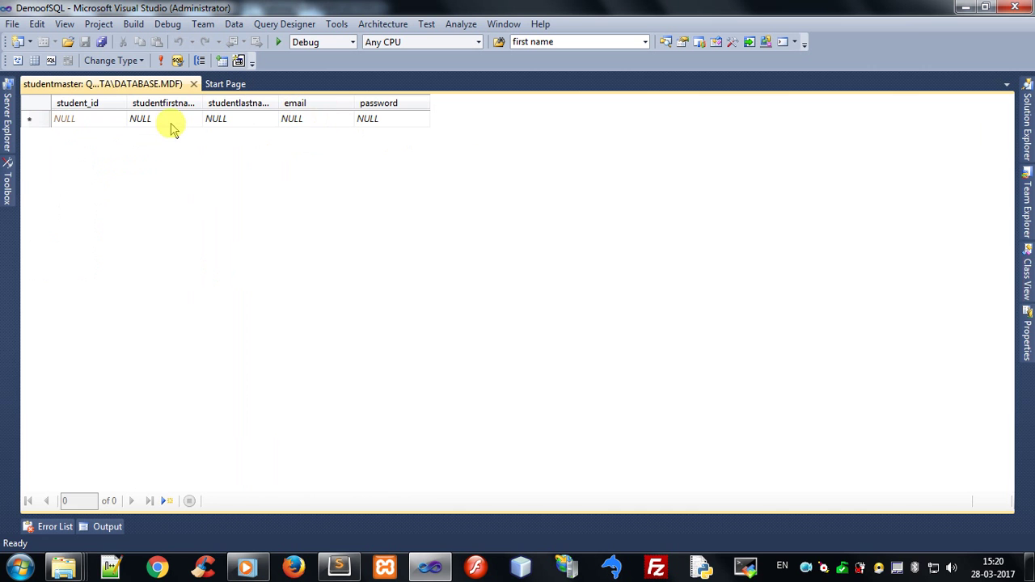
Enter a student's first name, last name, e-mail and password in row 1, commit it, and close the data view
left_click(171, 122)
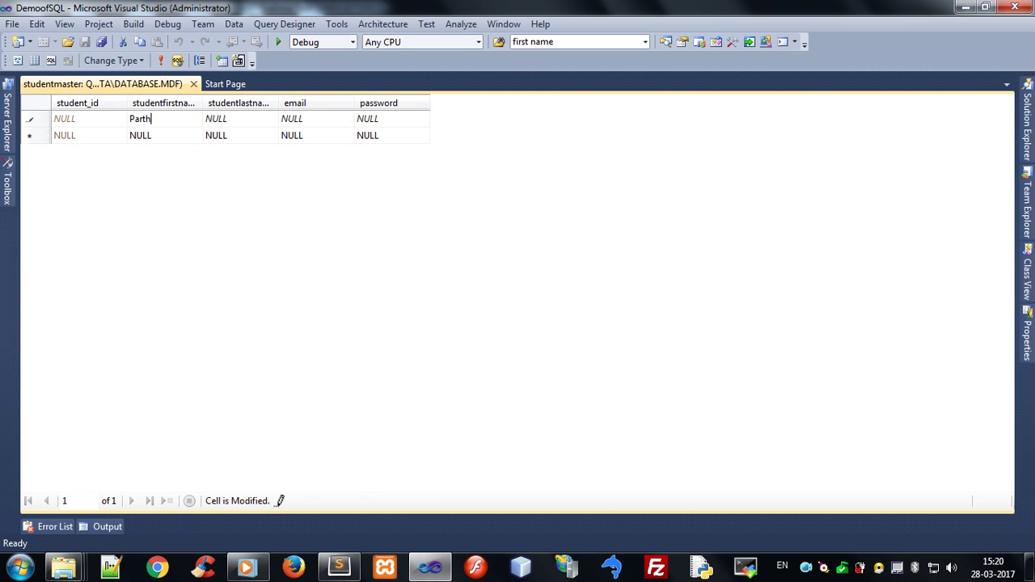
key("Tab")
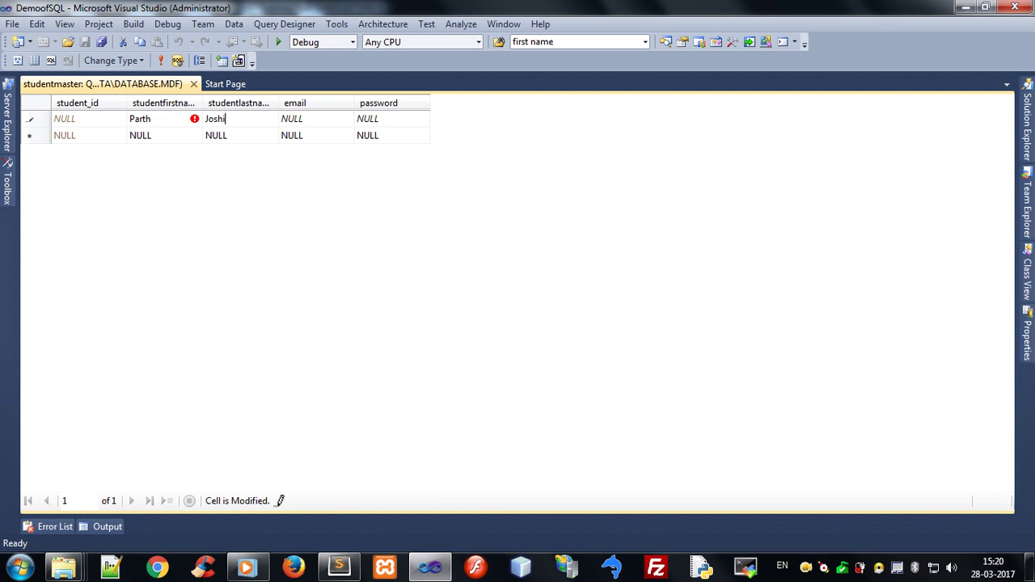
key("Tab")
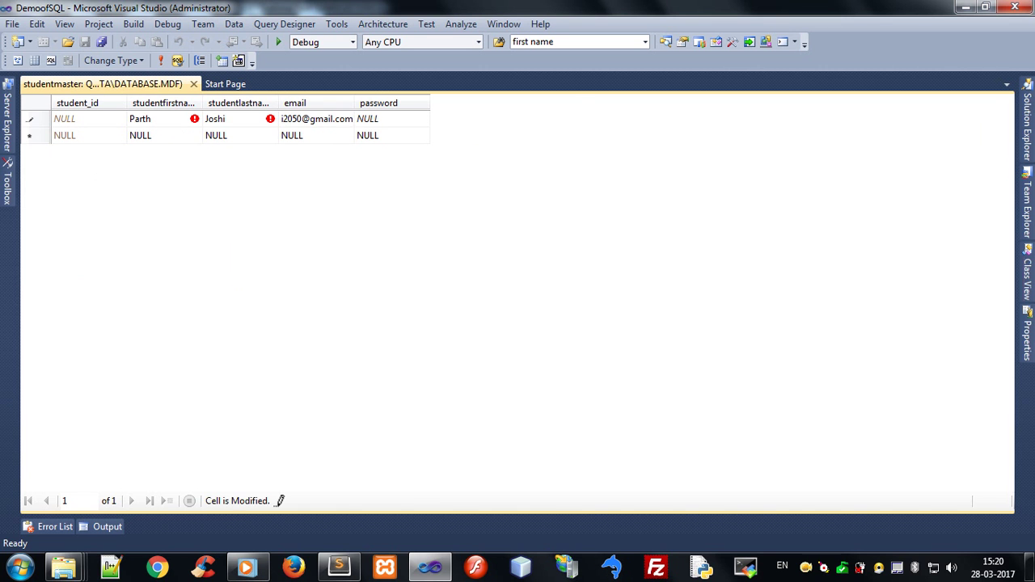
key("Tab")
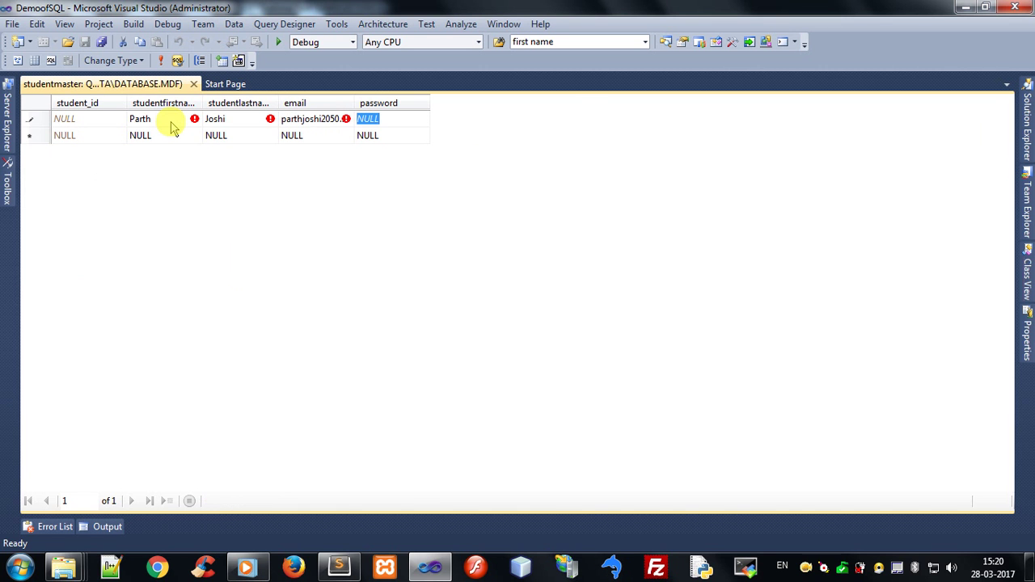
type("abcd")
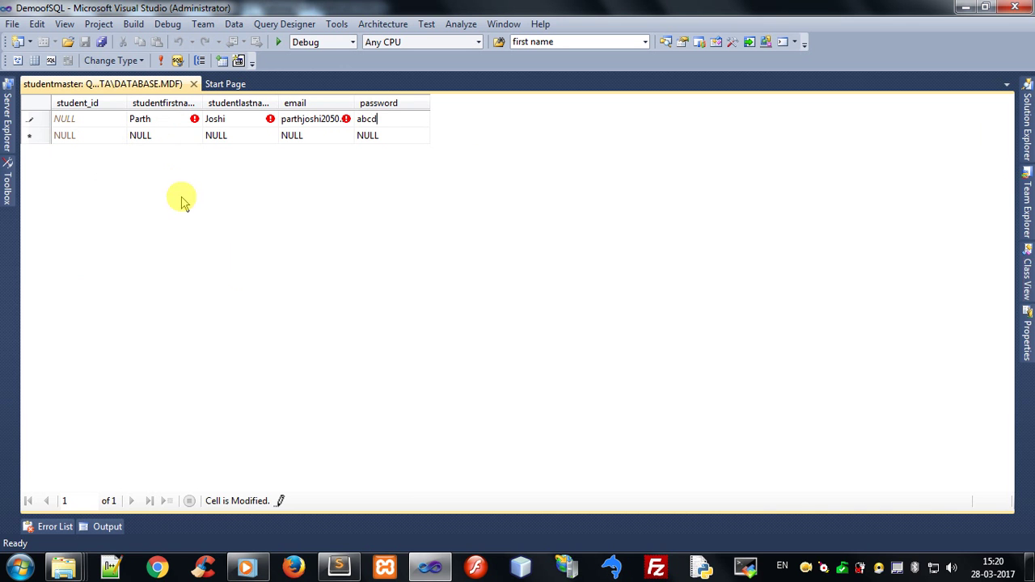
left_click(241, 138)
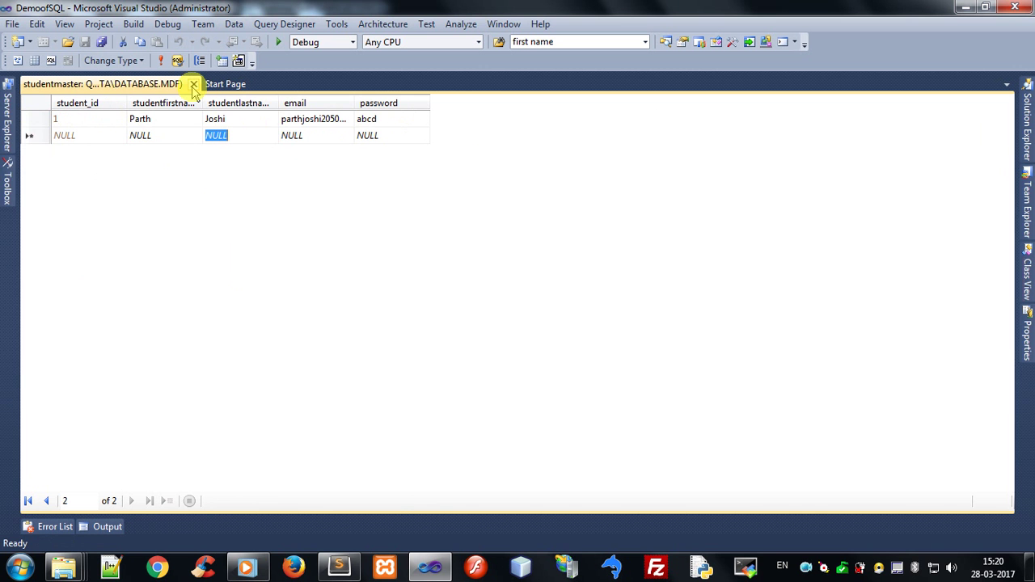
left_click(193, 83)
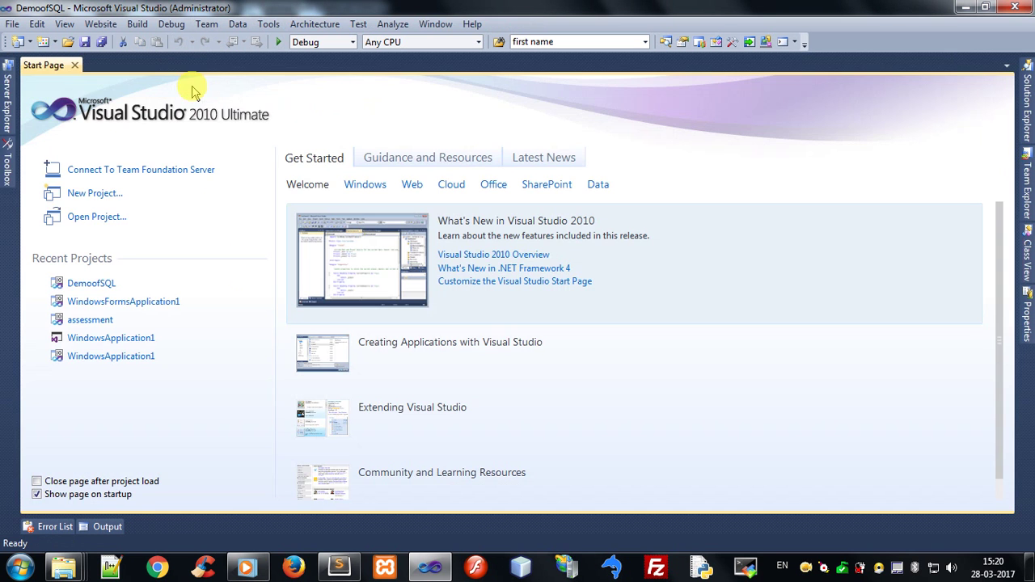
In Sublime Text, highlight the Thanks For Watching, Subscribe, Next Video and Stay Tuned closing lines
left_click(340, 566)
left_click(46, 111)
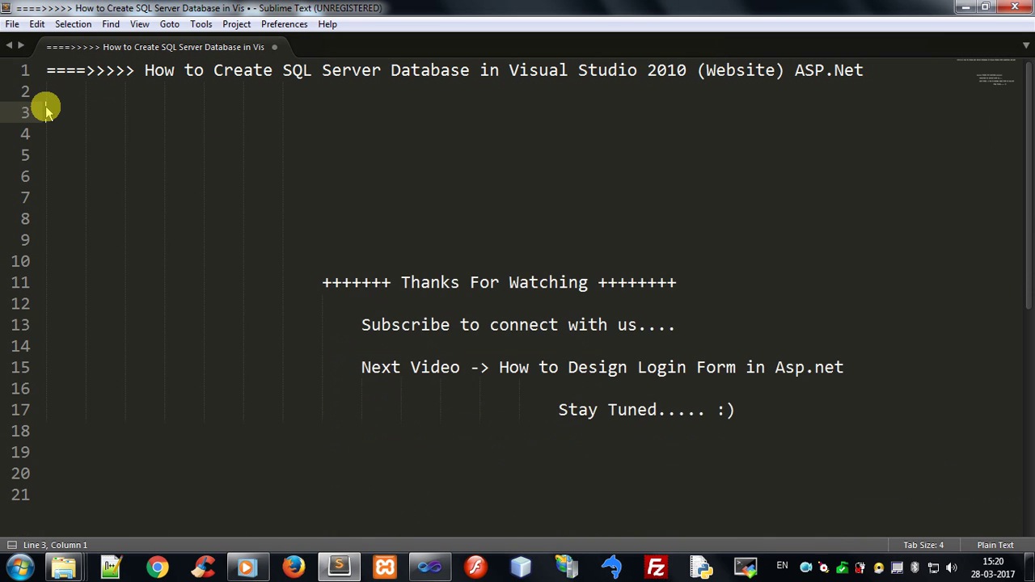
left_click_drag(402, 282, 589, 285)
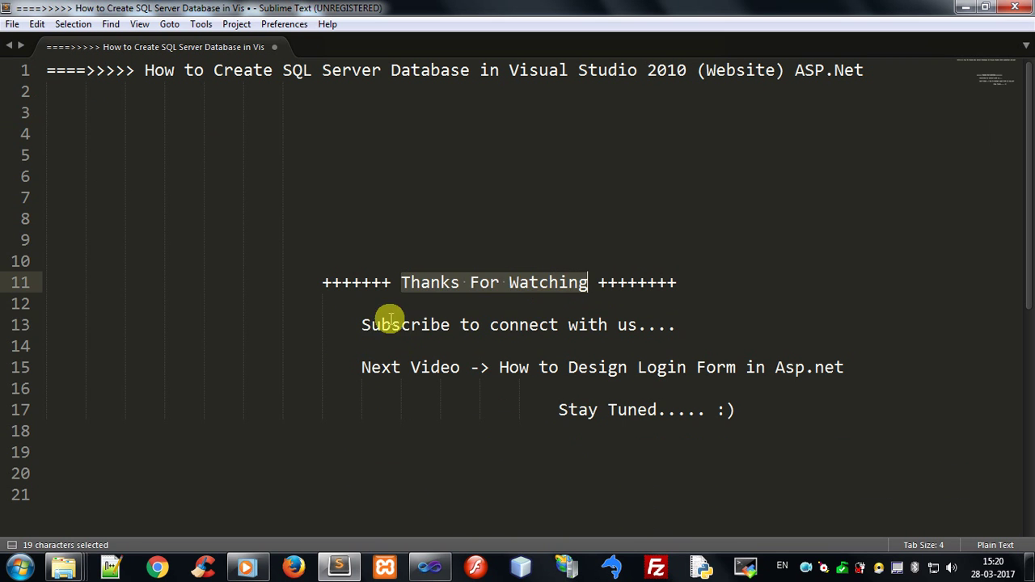
left_click_drag(349, 327, 679, 326)
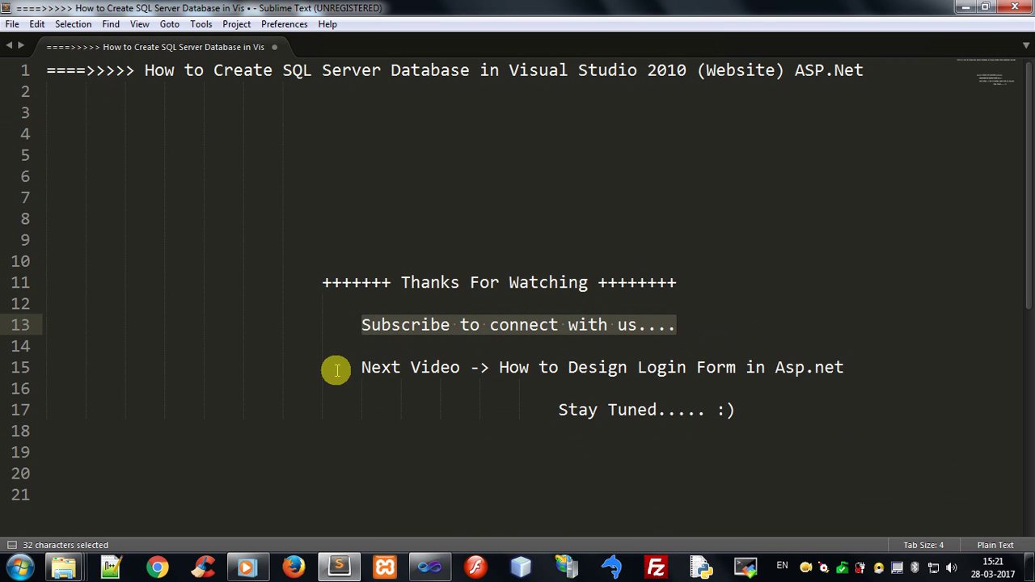
left_click_drag(337, 370, 859, 371)
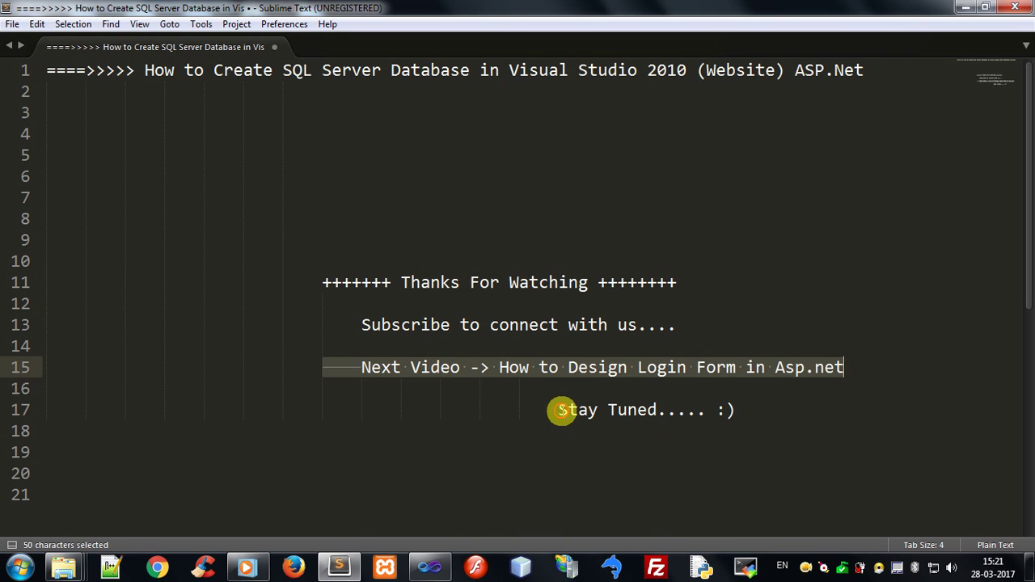
left_click_drag(561, 411, 738, 413)
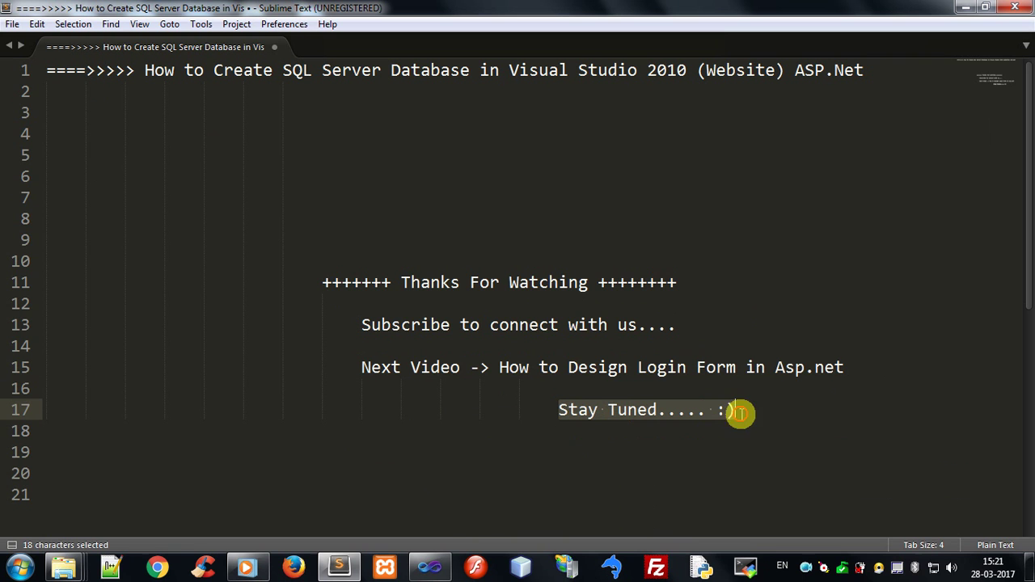